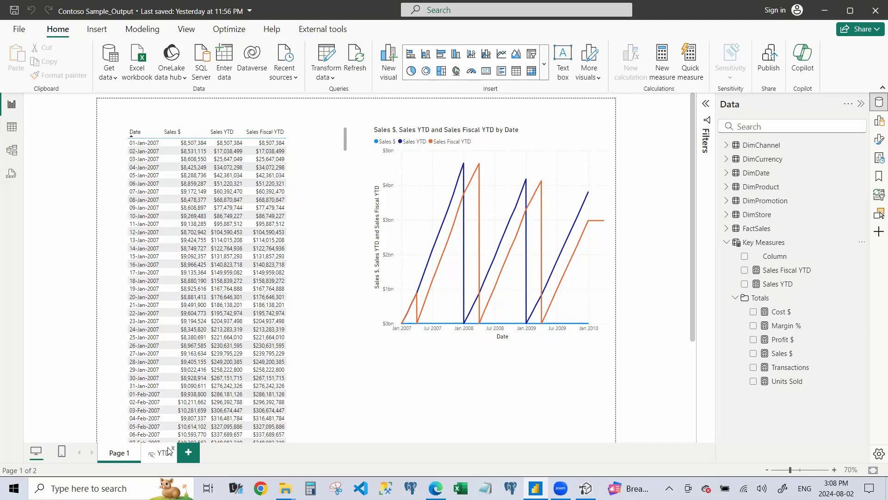
Step: Add a new report page and name it "CG & FP"
click(189, 452)
double_click(204, 454)
text(CG & FP)
key(Return)
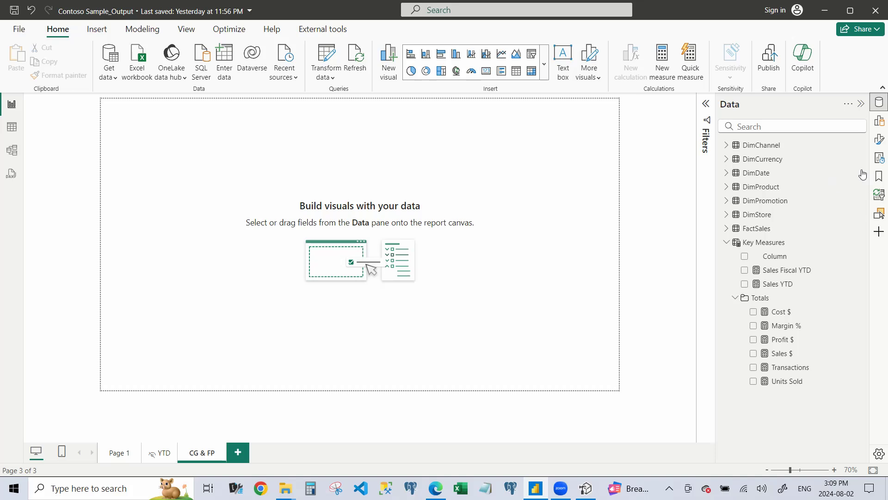
Step: Set the page's canvas type to Custom with a height of 1200 px, then collapse the side panes
click(879, 121)
click(880, 139)
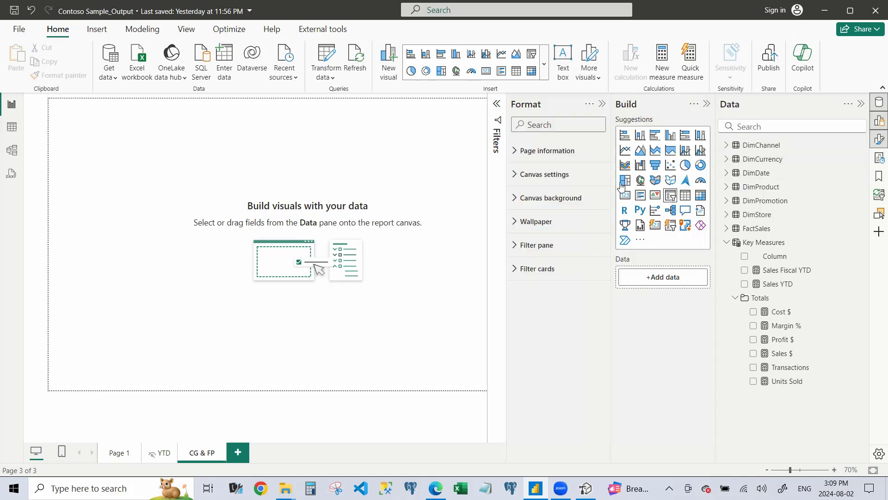
click(559, 184)
click(547, 304)
click(555, 218)
click(528, 282)
click(537, 244)
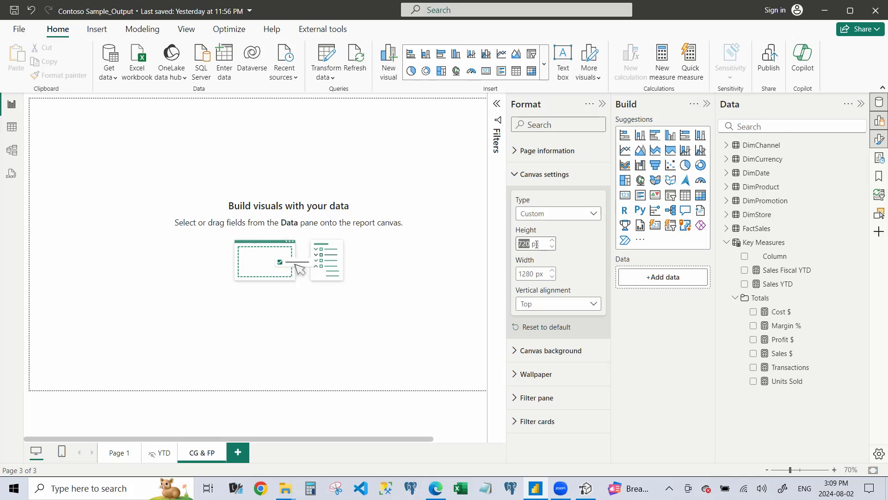
text(1200)
key(Return)
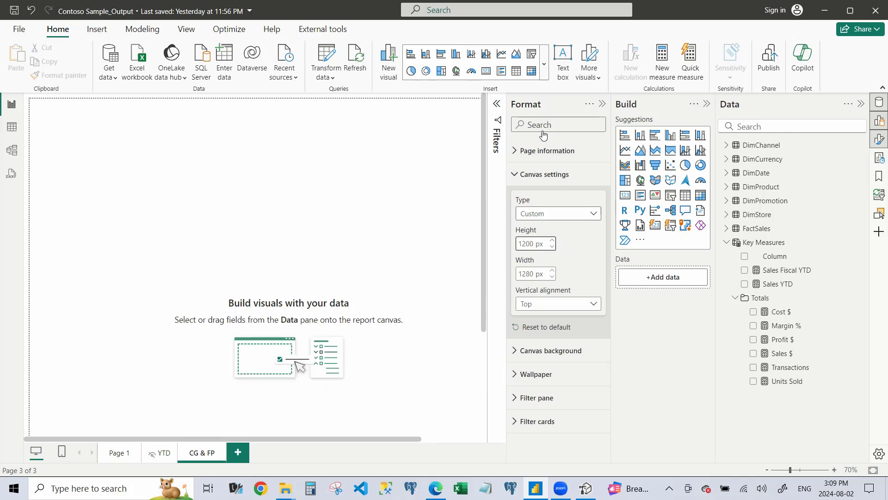
click(602, 104)
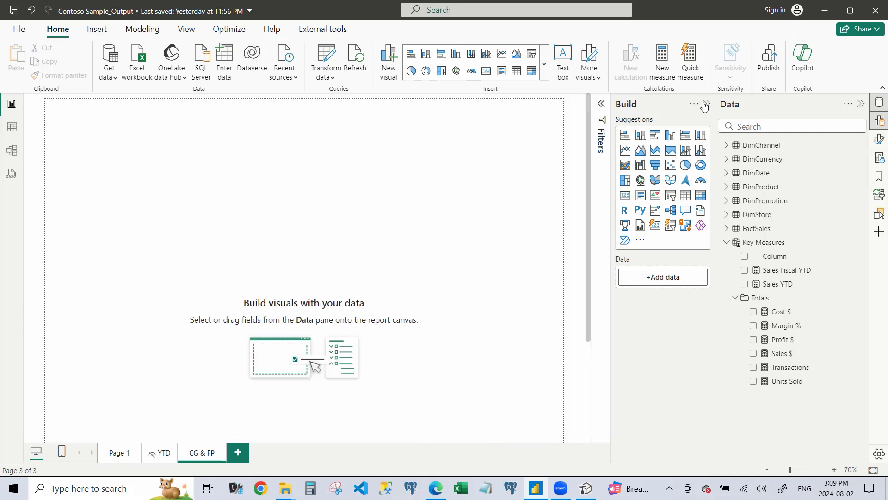
click(707, 104)
click(861, 104)
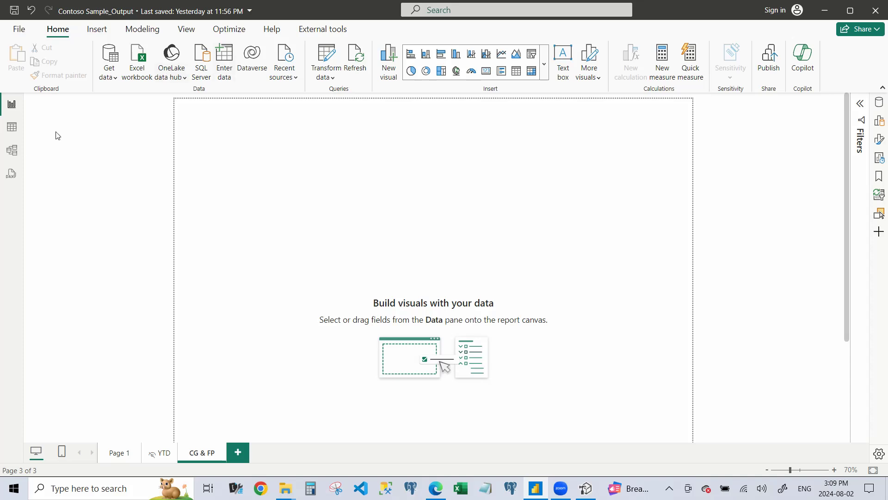
Step: Examine the semantic model's calculation groups and the option for creating a new one, then return to the report page
click(19, 155)
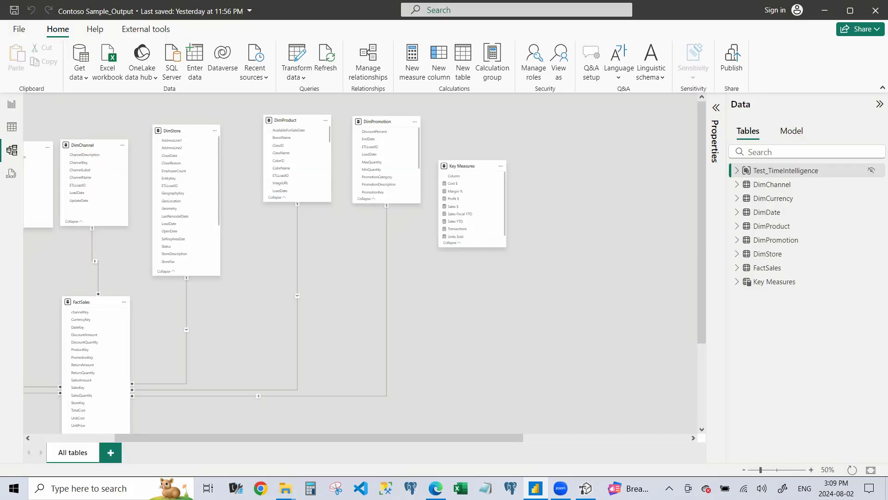
click(792, 131)
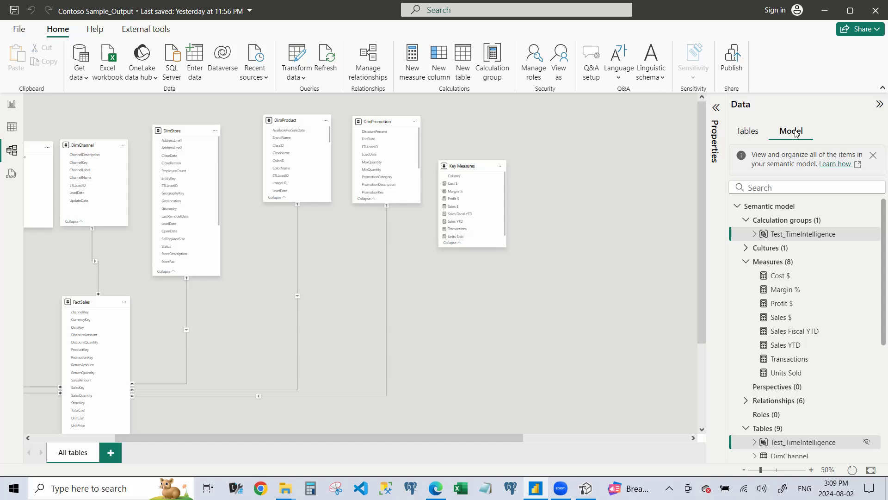
right_click(768, 223)
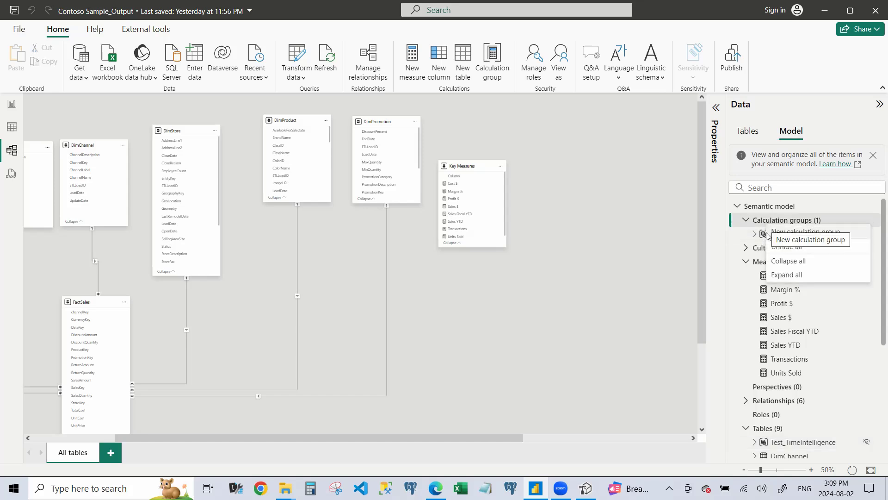
click(9, 110)
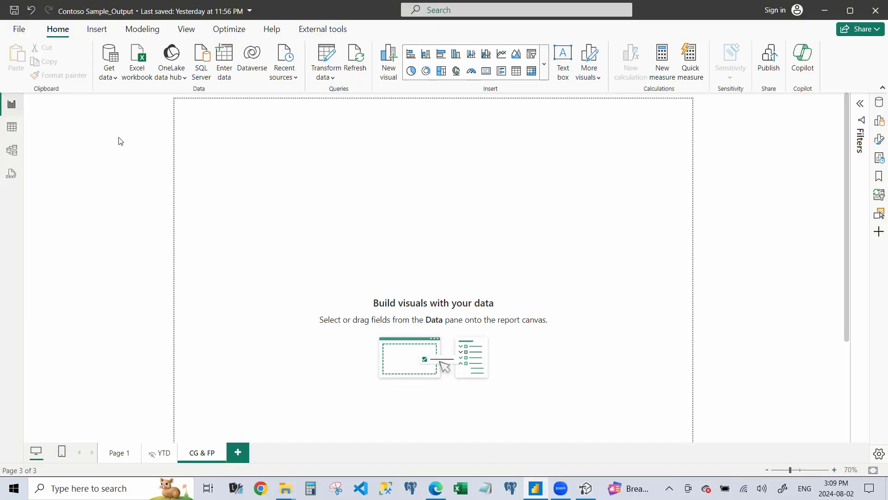
Step: Switch to Tabular Editor and create a calculation group table named TimeIntelligence
click(586, 489)
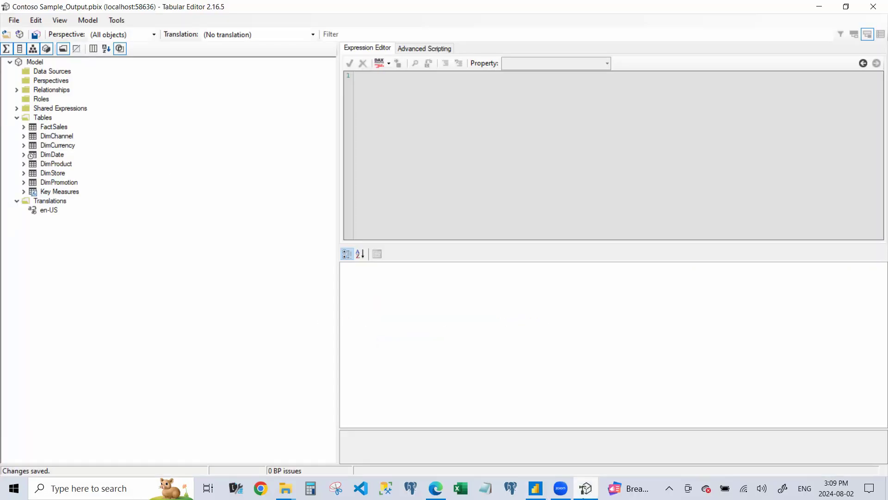
right_click(42, 118)
mouse_move(72, 129)
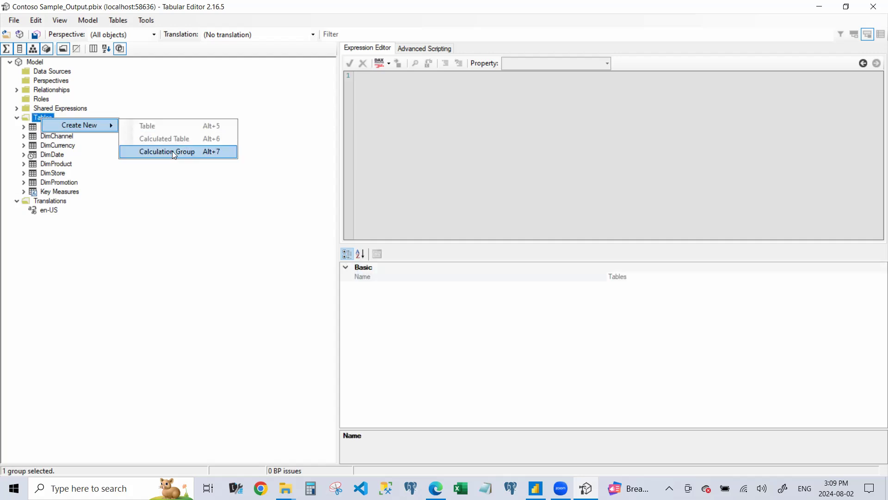
click(172, 151)
text(Time)
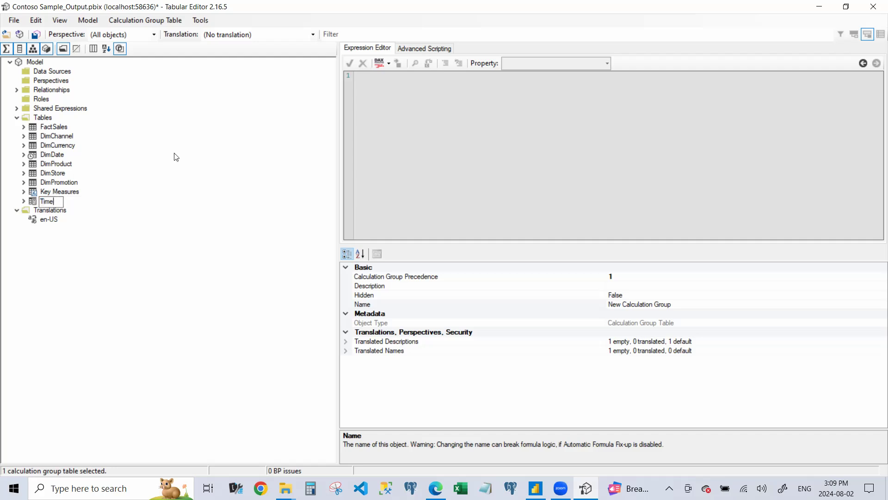
text(Intelligence)
key(Return)
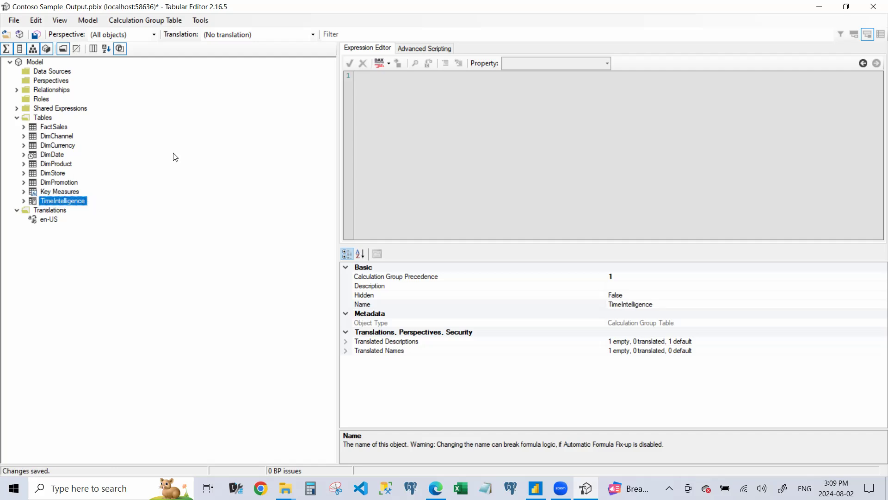
Step: Add a calculation item to the TimeIntelligence group with the expression selectedmeasure()
click(23, 201)
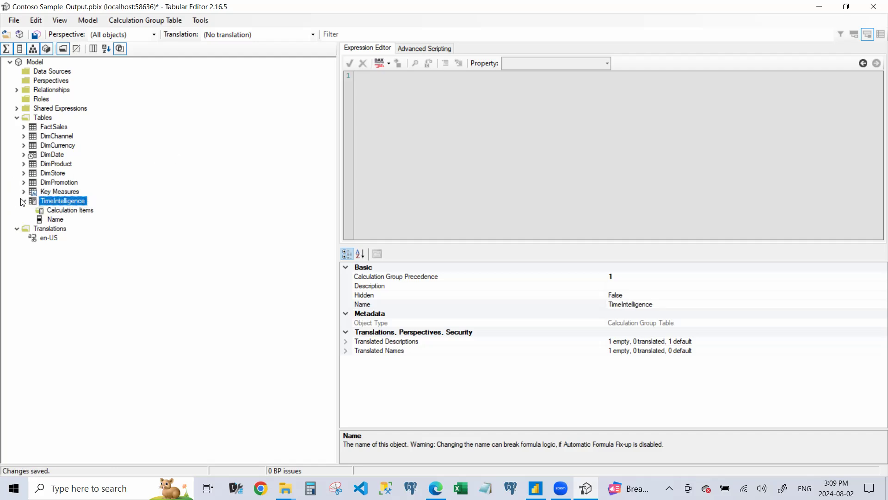
right_click(74, 198)
mouse_move(138, 204)
click(243, 206)
click(436, 145)
text(selectedmeasure())
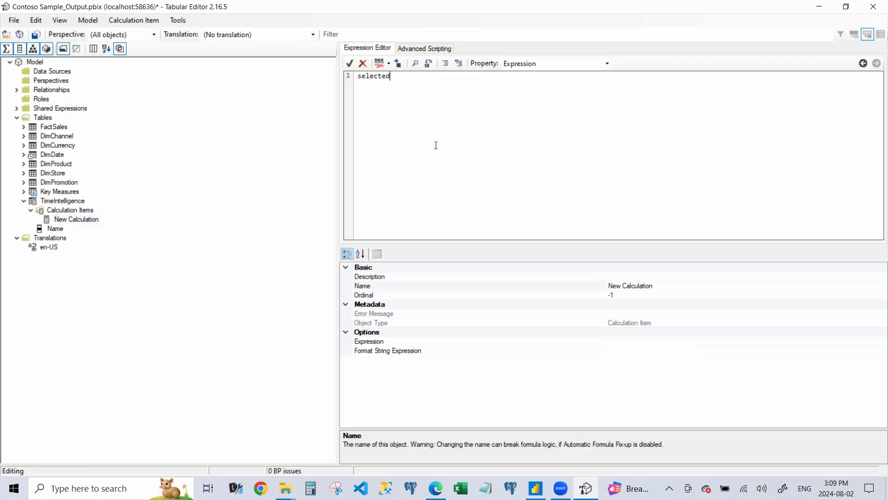
Step: Rename the new calculation item as Original Value
click(651, 286)
text(Original Vlue)
key(BackSpace)
key(BackSpace)
key(BackSpace)
text(alue)
key(Return)
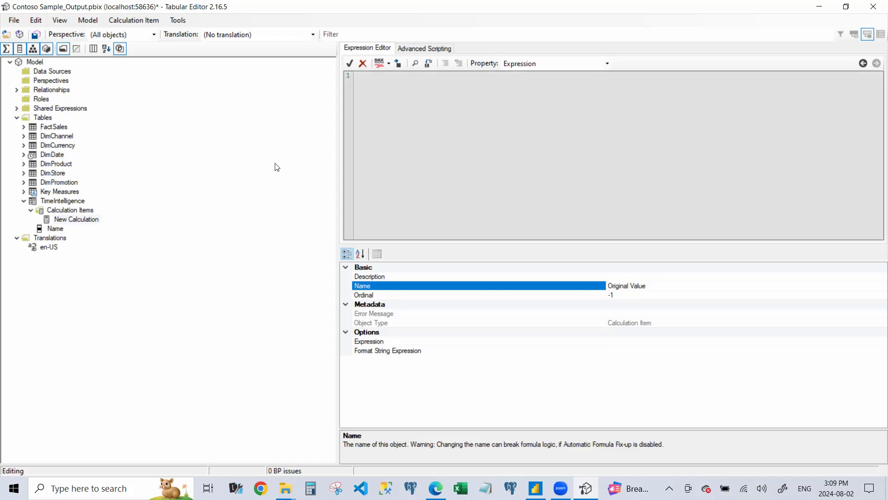
Step: Add a second calculation item to the TimeIntelligence group and name it TY FYTD
right_click(92, 209)
click(98, 215)
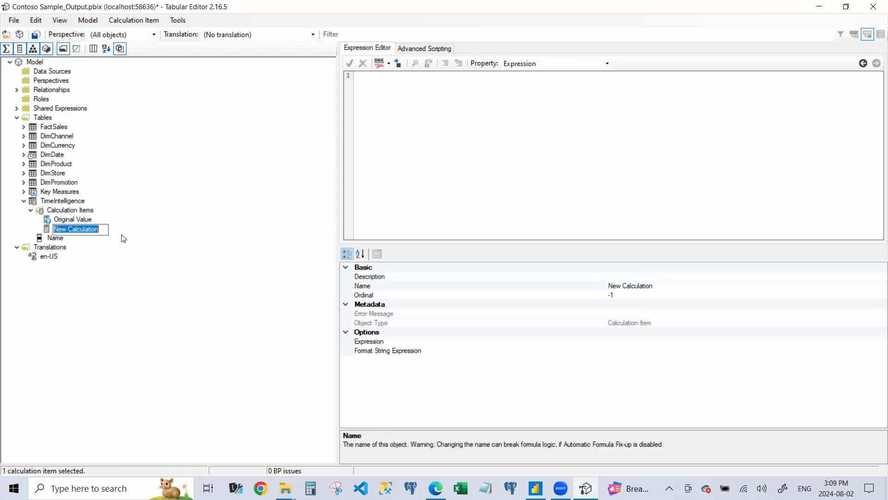
text(TY YTD)
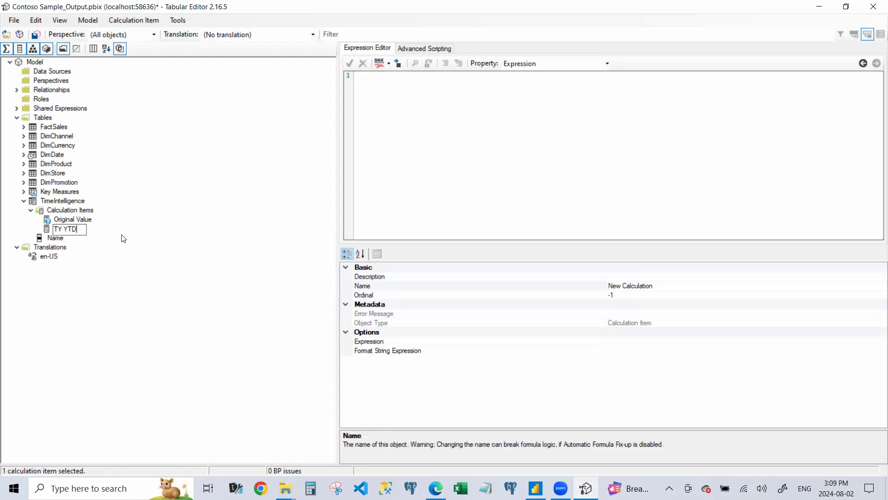
key(Return)
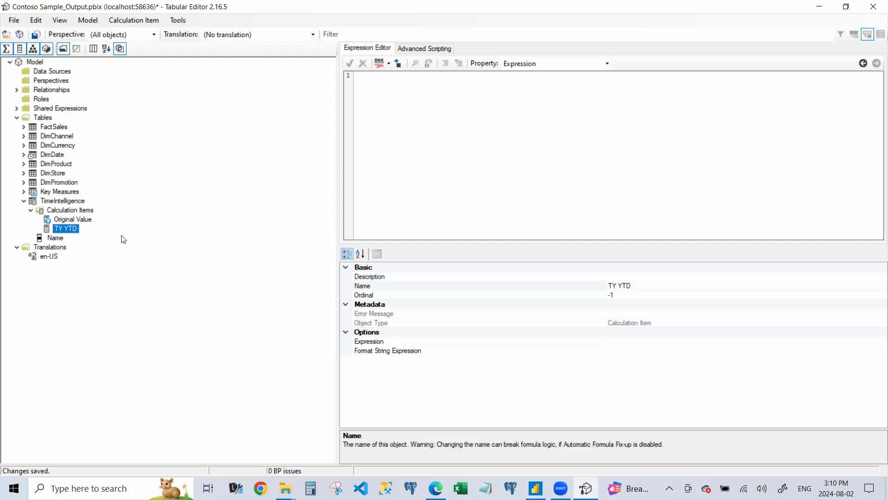
right_click(72, 230)
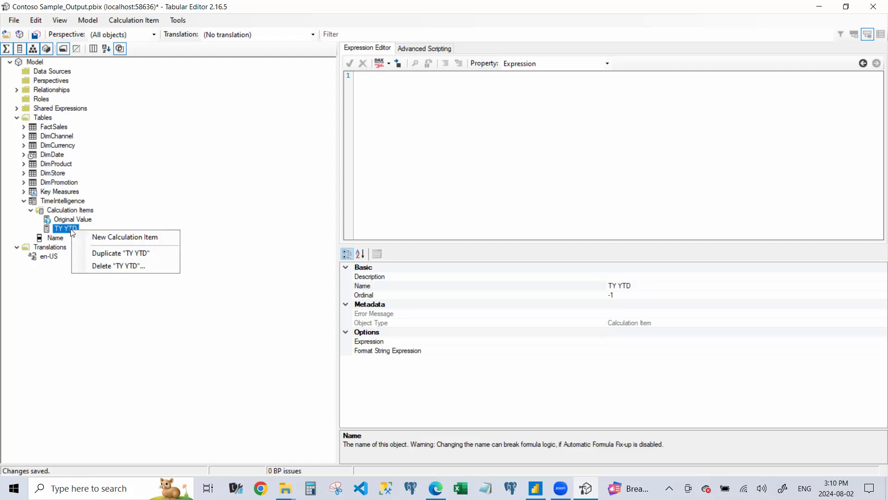
click(619, 287)
text(F)
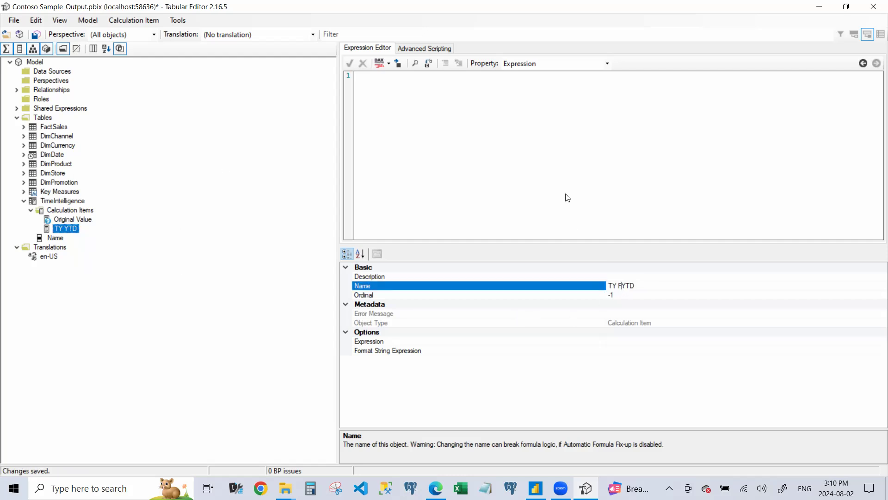
Step: Enter Calculate( selectedmeasure() , Datesytd( DimDate[Date], "3/31") as the TY FYTD expression and copy the whole expression
click(565, 197)
text(Calcu)
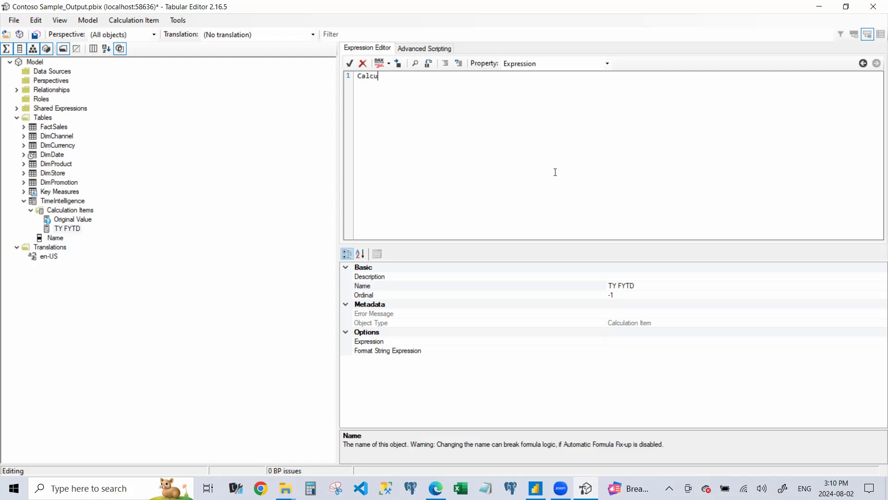
text(late( selectedmeasure() , )
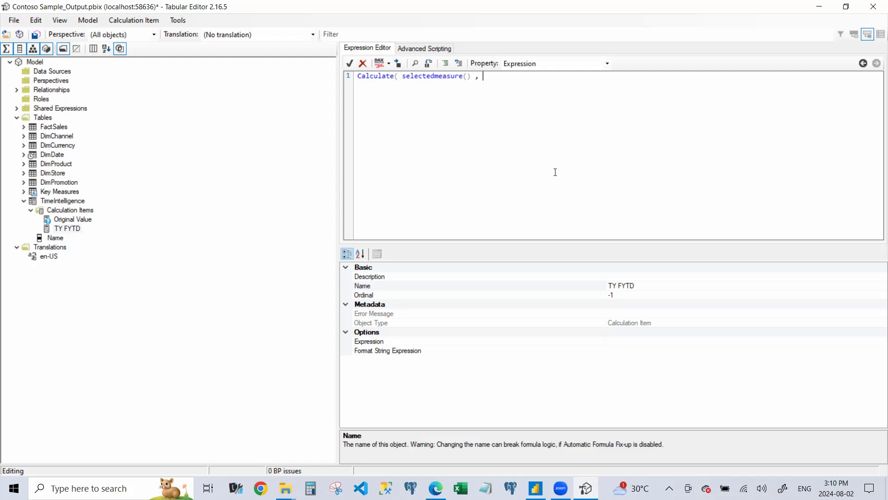
text(Datesytd( DimDate[Da)
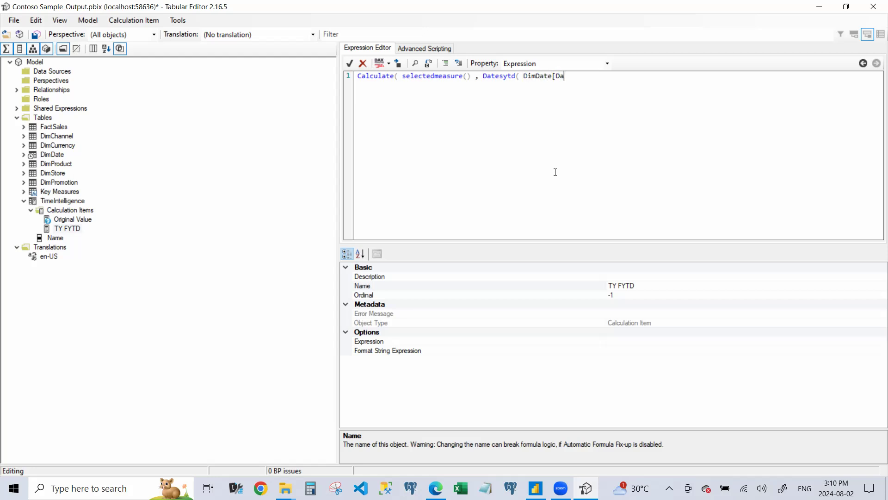
text(te], "3/31"))
click(467, 166)
key(ctrl+a)
key(ctrl+c)
click(320, 170)
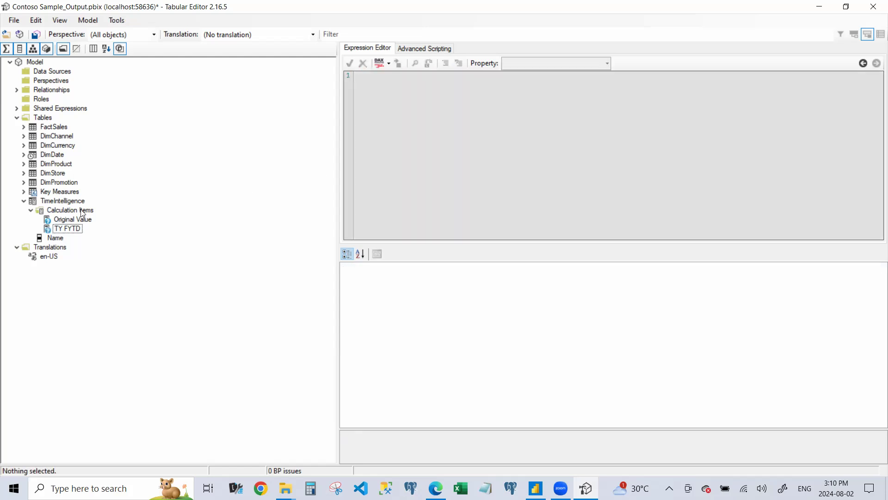
Step: Add a third calculation item to the TimeIntelligence group and name it LY FYTD
right_click(81, 210)
click(95, 220)
click(628, 153)
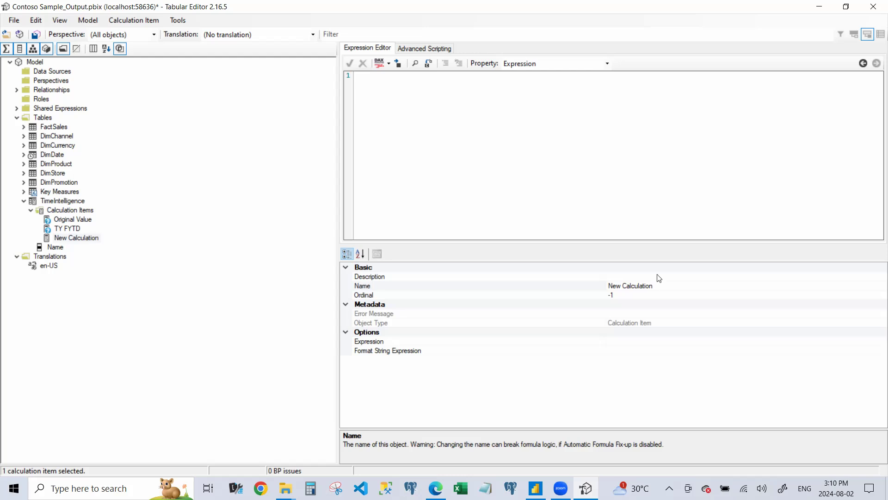
click(658, 286)
click(658, 286)
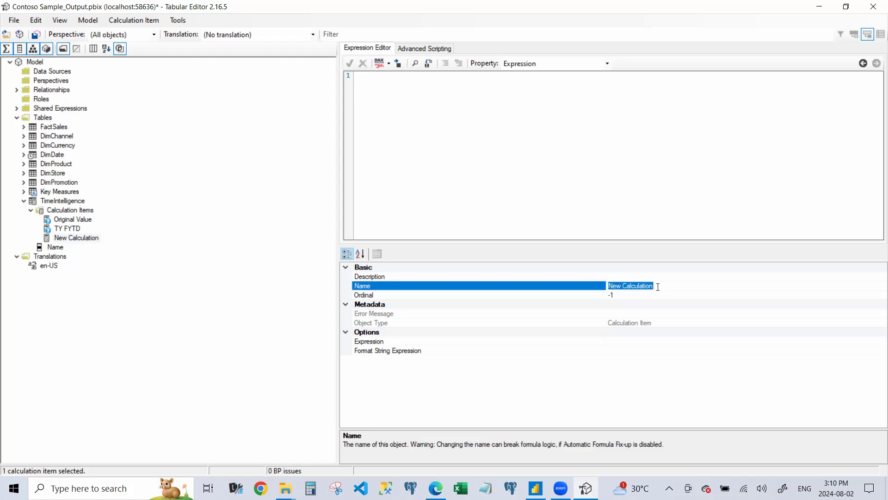
text(LY FYTD)
Step: Paste the copied expression into LY FYTD and split Calculate(, selectedmeasure() and Datesytd onto separate lines
click(547, 142)
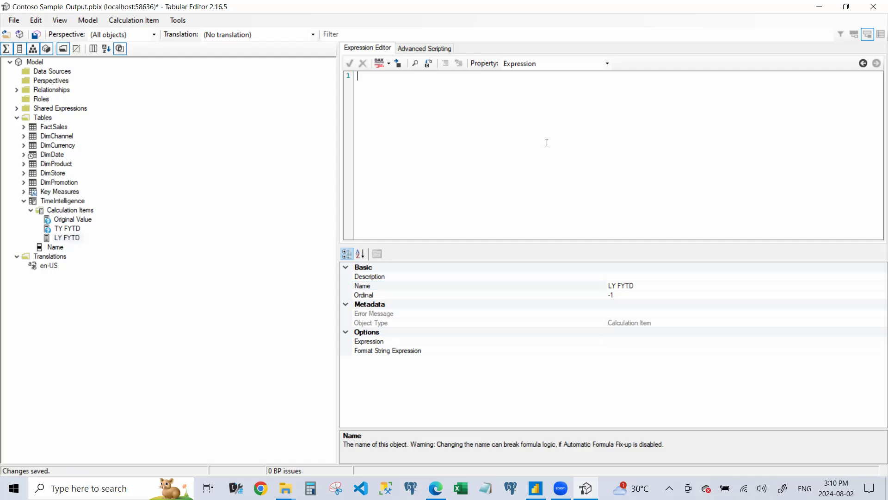
key(ctrl+v)
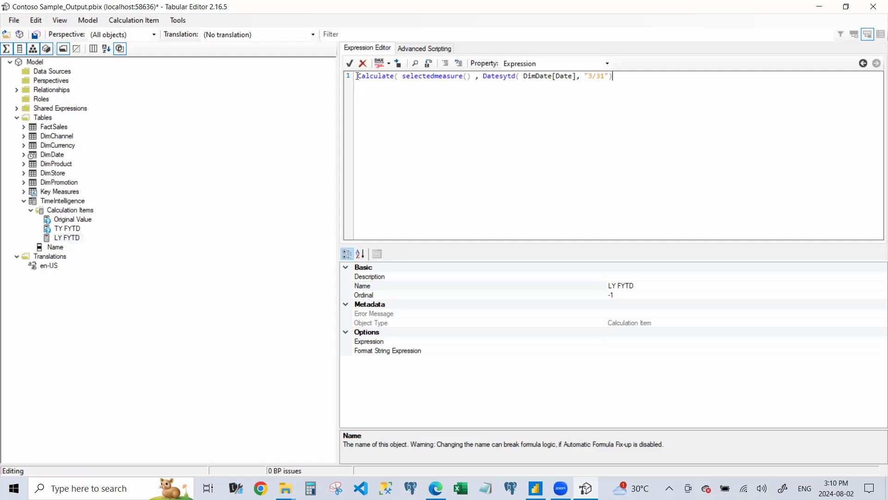
click(480, 77)
key(Return)
key(Return)
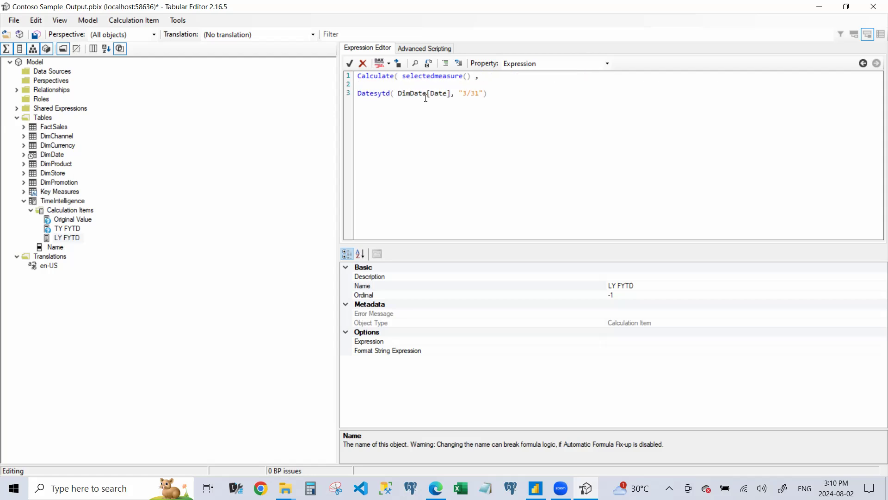
click(399, 76)
key(Return)
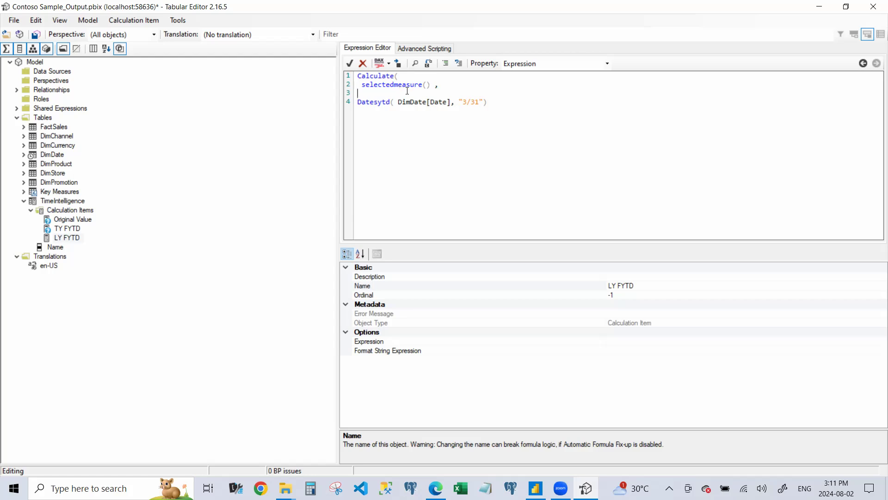
Step: Insert the filter Dateadd( DimDate[Date],-12,Month) on the line below selectedmeasure() in the LY FYTD expression
text(Daeta)
key(BackSpace)
key(BackSpace)
key(BackSpace)
text(teadd()
key(Down)
key(ctrl+shift+Right)
key(ctrl+shift+Right)
key(ctrl+shift+Right)
key(ctrl+shift+Right)
key(ctrl+c)
key(Up)
key(ctrl+v)
text(,-12,Month))
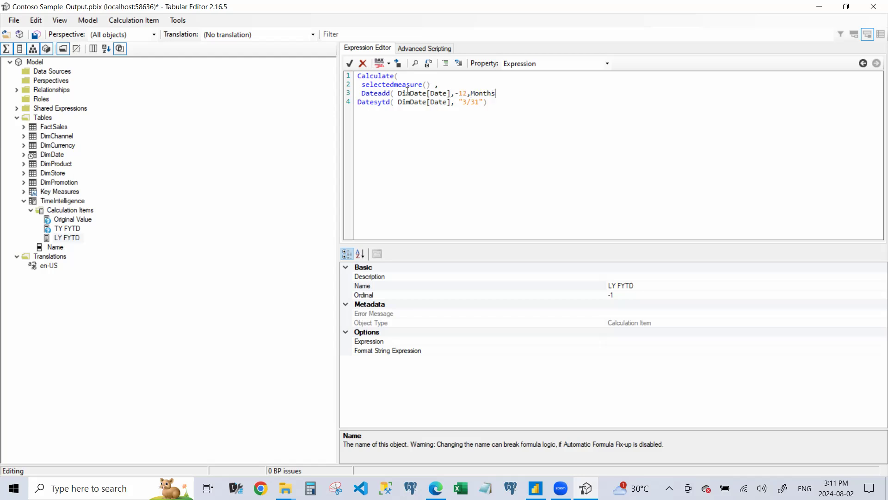
Step: Close the Calculate around the Dateadd filter, wrap it in an outer Calculate( and separate it from Datesytd with a comma in LY FYTD
text(,)
key(Return)
key(Return)
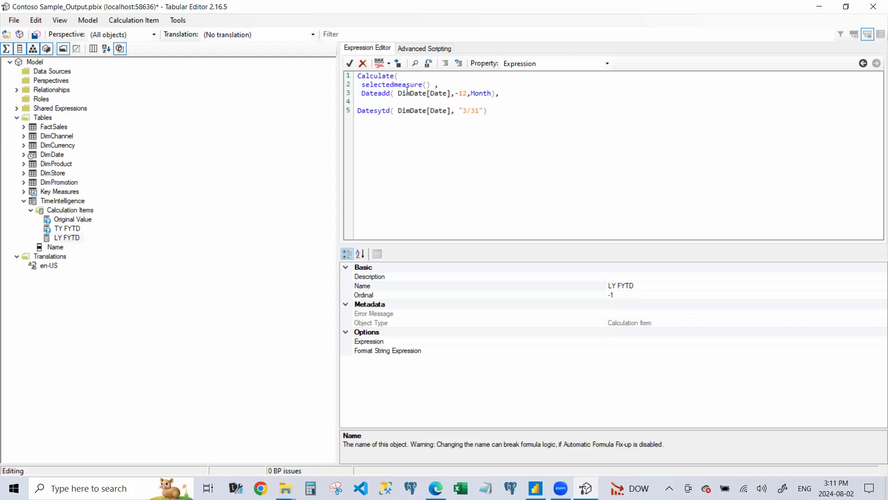
key(BackSpace)
key(Left)
key(BackSpace)
key(Home)
key(Return)
text(Calculate()
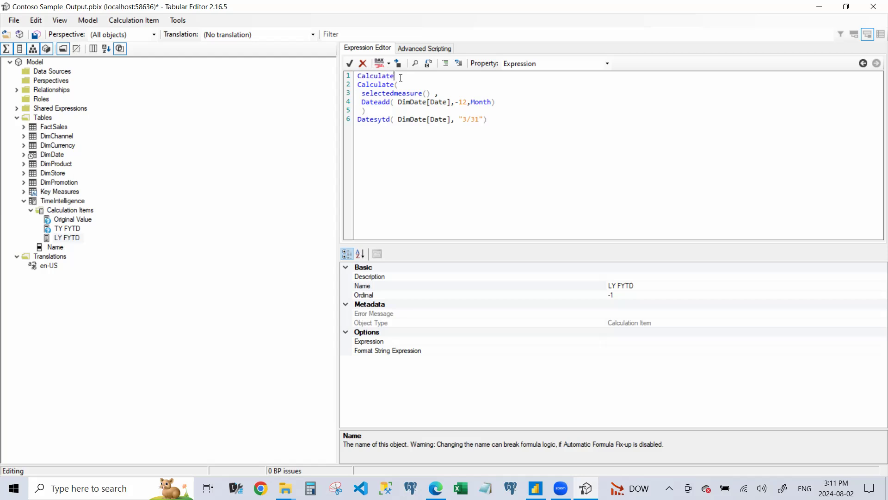
text(,)
Step: Format the LY FYTD expression as DAX, accept it and save the changes to the model
click(389, 65)
click(388, 65)
click(389, 65)
click(400, 78)
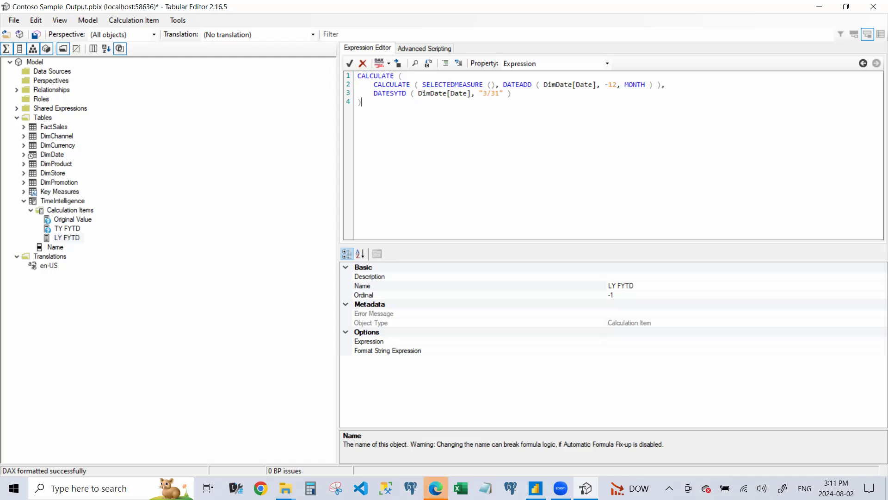
click(485, 162)
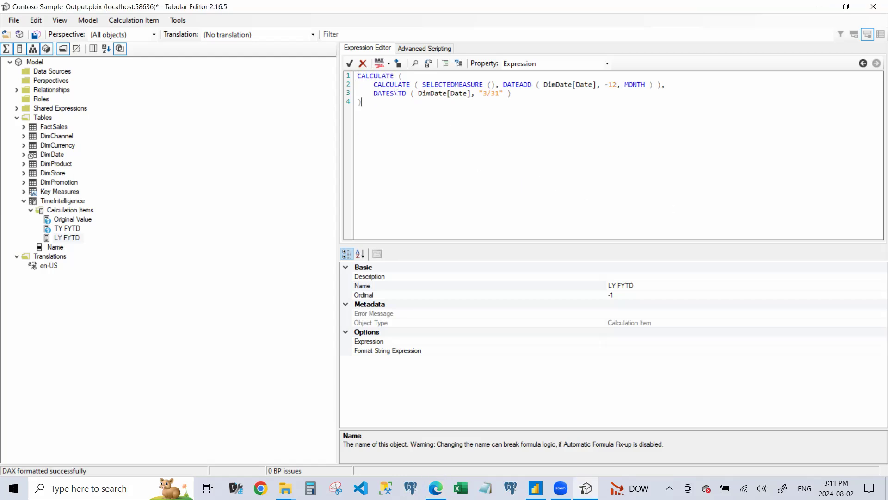
click(115, 236)
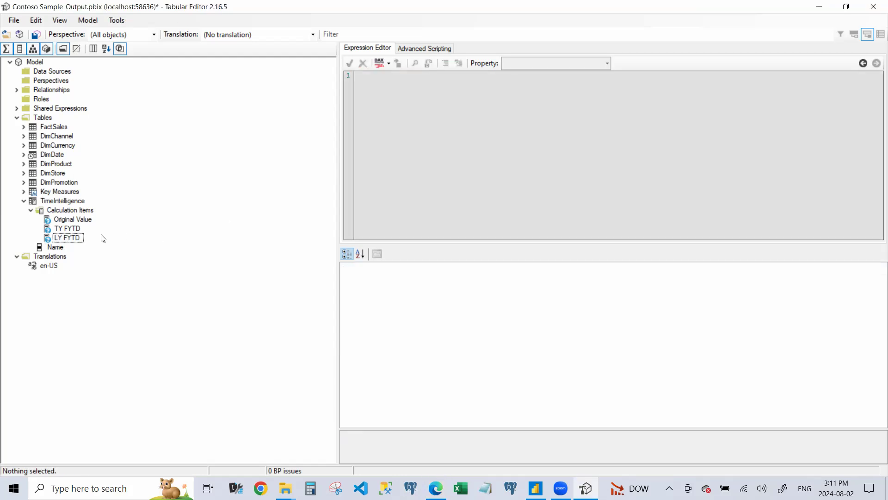
key(ctrl+s)
Step: Add the missing closing parenthesis at the end of the TY FYTD expression and save the model
mouse_move(55, 232)
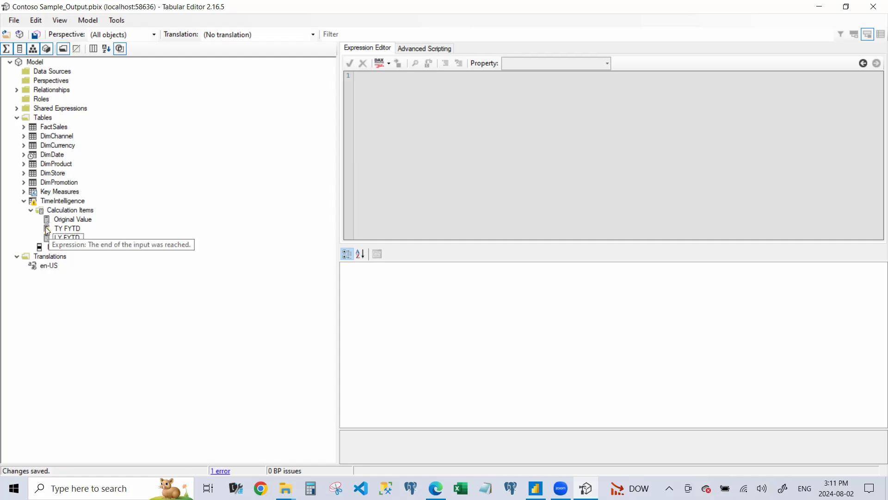
click(45, 226)
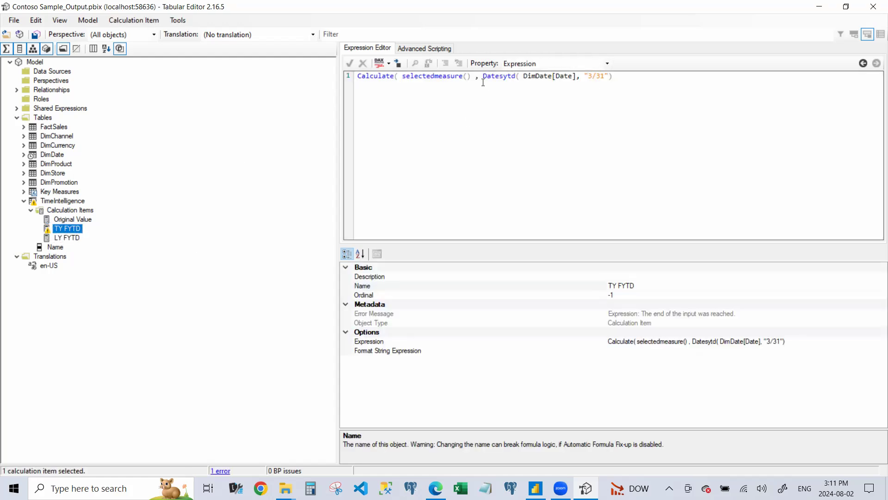
click(607, 90)
text())
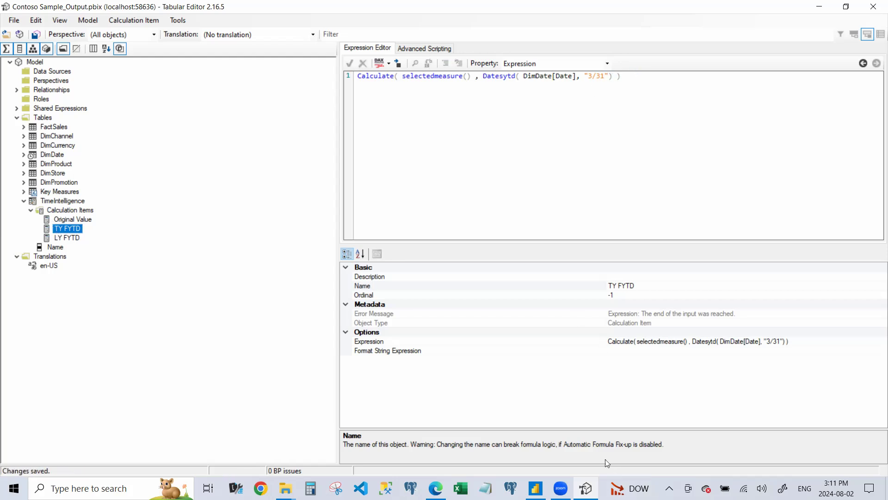
Step: Switch to Power BI Desktop and refresh the model changes, ready to build a visual on the CG & FP page
click(539, 493)
click(804, 104)
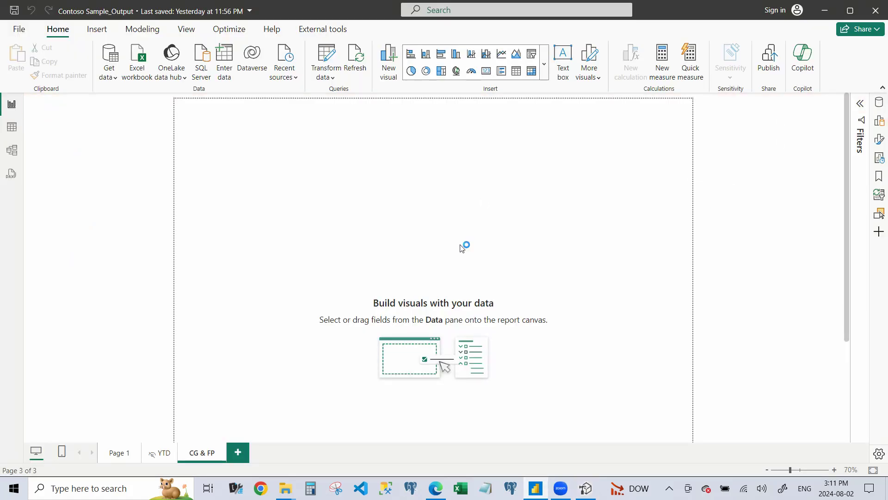
click(878, 122)
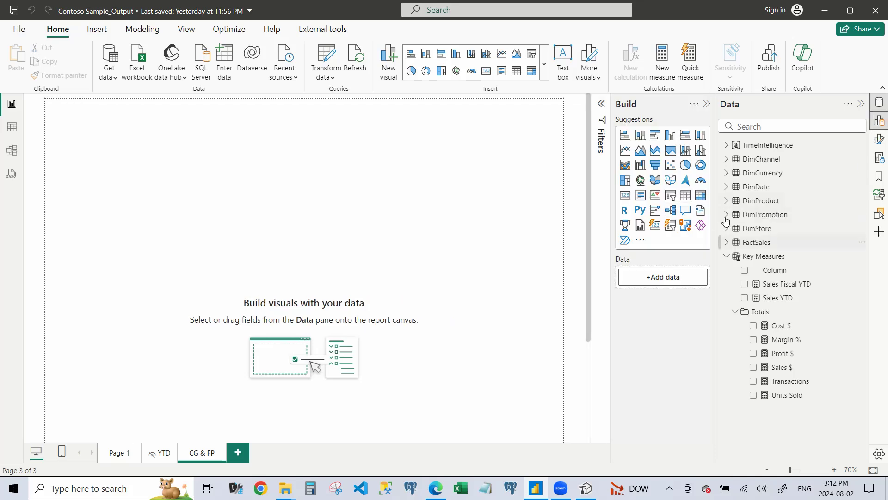
Step: Create a table of the DimDate Date field on the CG & FP page and enlarge it
click(726, 188)
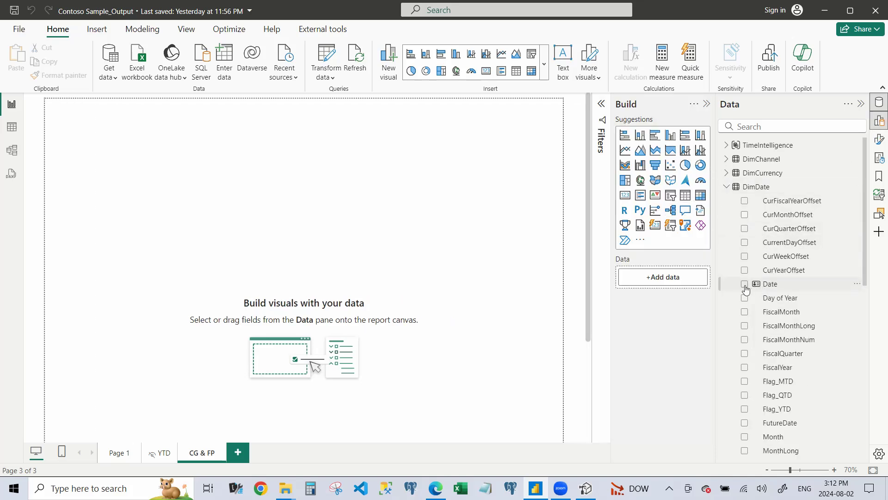
drag(515, 261, 515, 261)
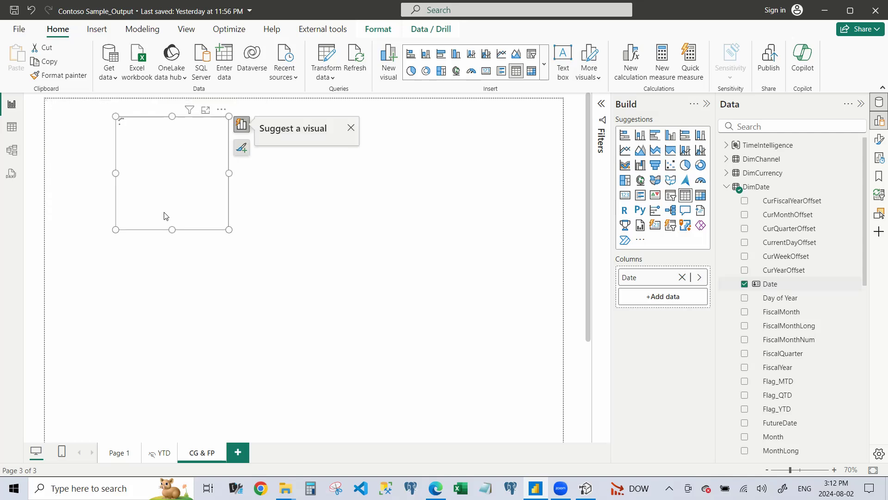
drag(225, 230, 323, 342)
Step: Add the TimeIntelligence Name field and the Sales $ measure, and convert the table to a matrix with Date rows and Name columns
click(726, 145)
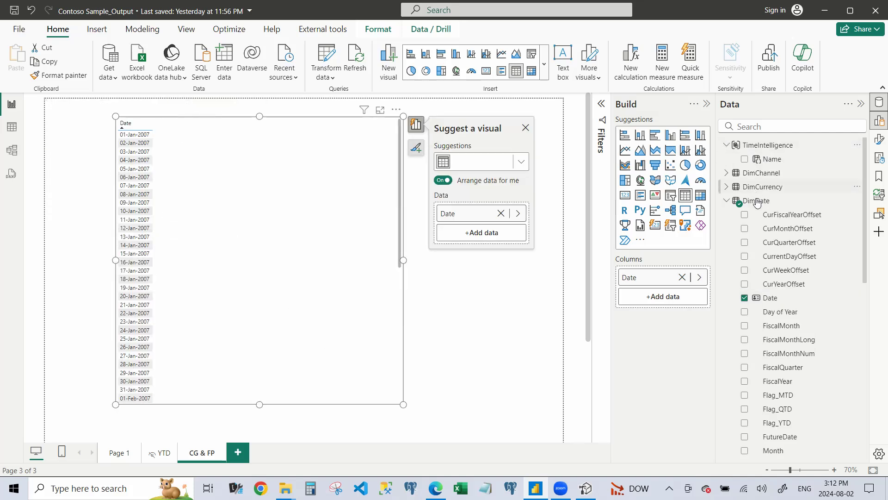
click(745, 159)
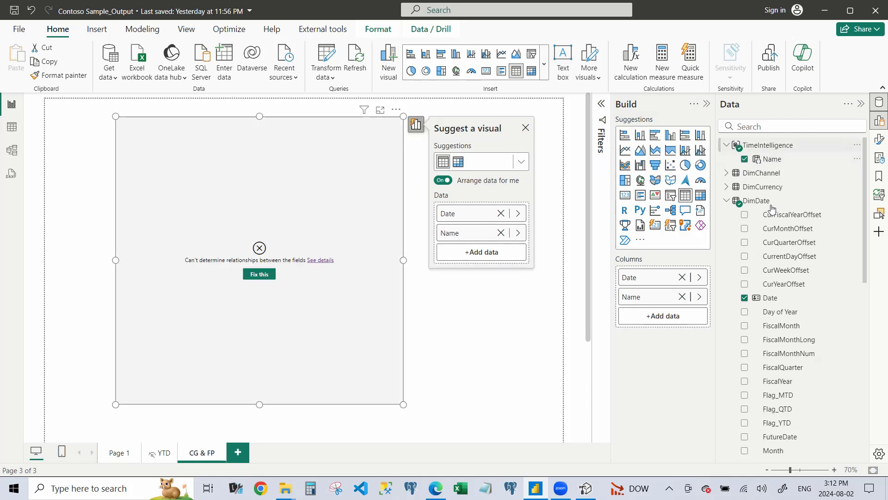
scroll(778, 288, down, 4)
scroll(778, 288, up, 5)
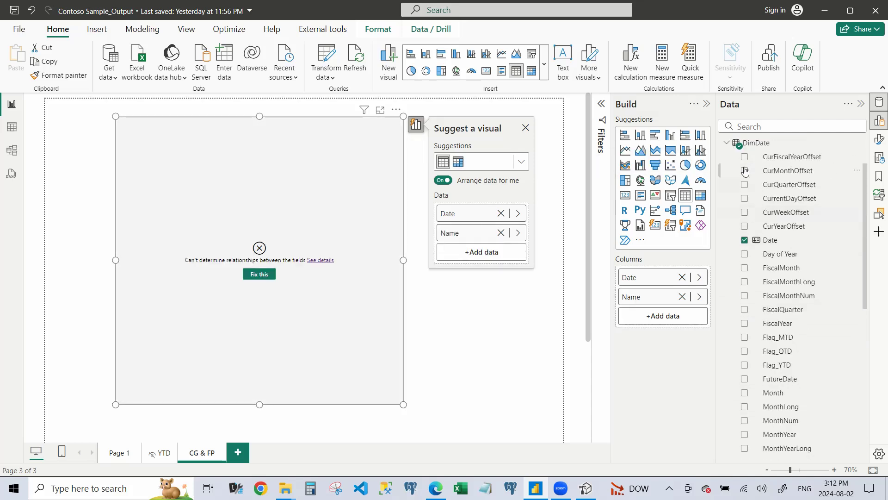
click(726, 201)
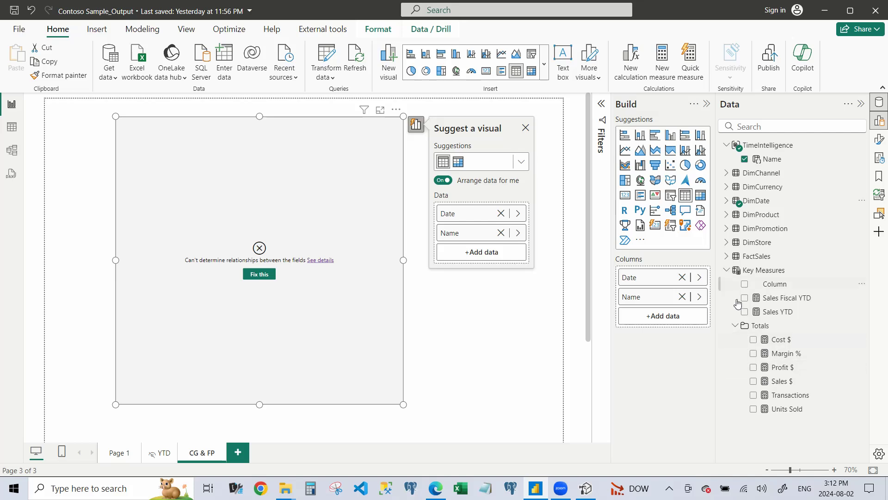
click(753, 381)
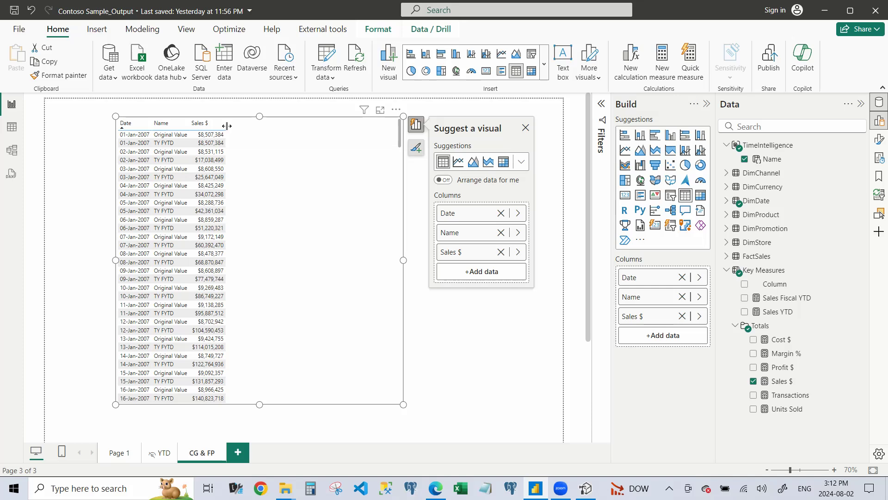
drag(225, 126, 241, 126)
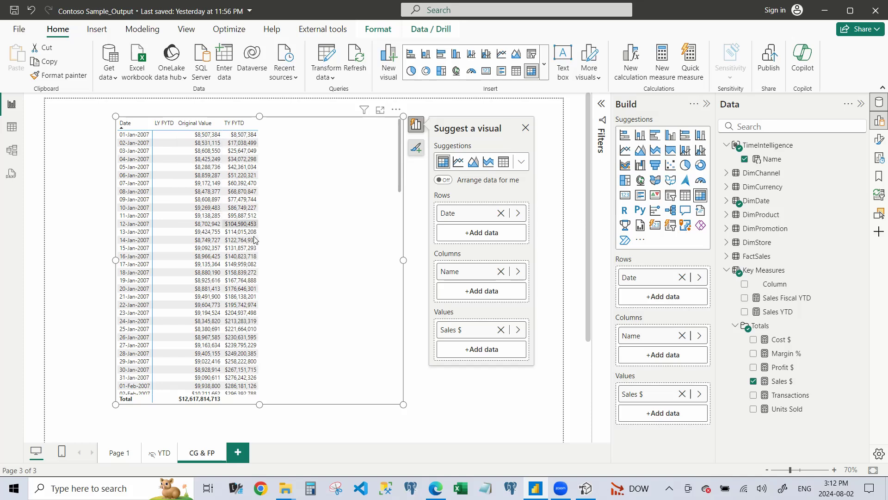
Step: Widen the matrix's Date column so dates fit on one line, and make the matrix taller
scroll(254, 239, down, 10)
scroll(239, 291, down, 7)
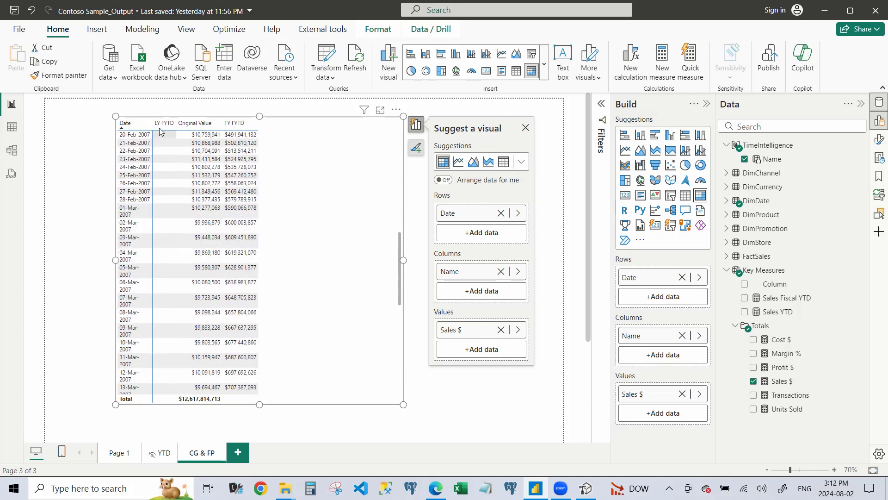
drag(156, 126, 171, 125)
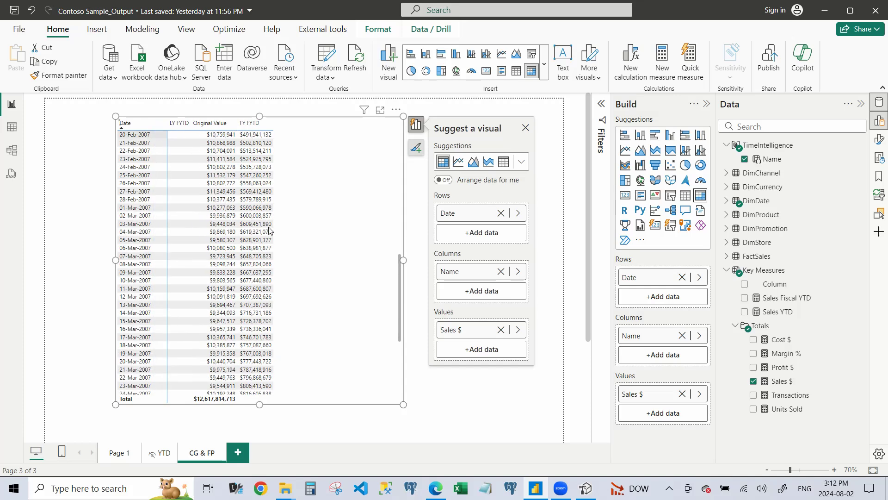
scroll(262, 274, down, 5)
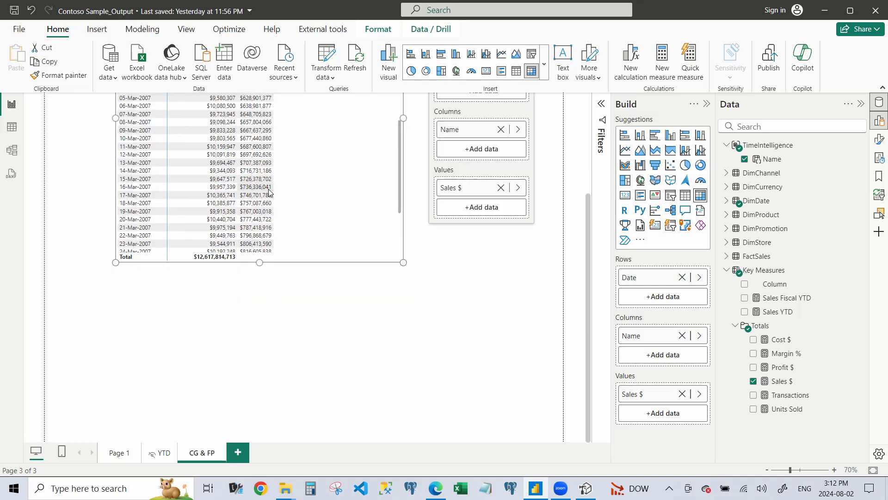
scroll(276, 218, down, 2)
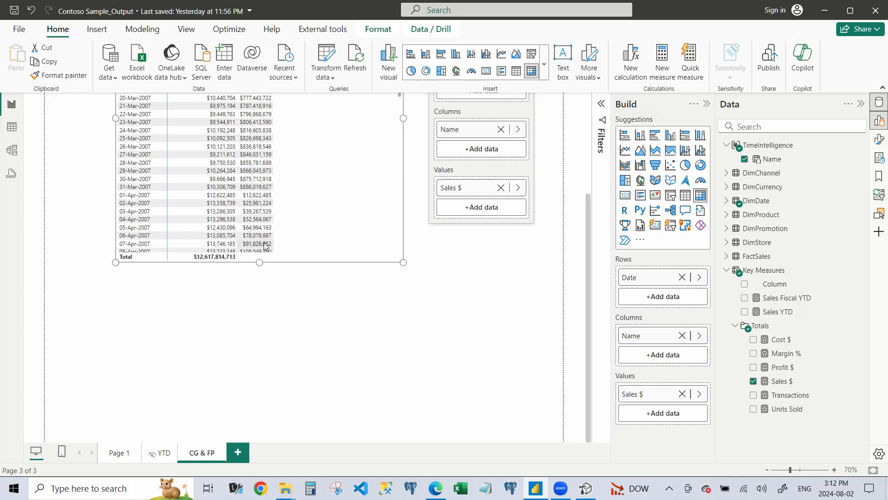
drag(260, 262, 261, 335)
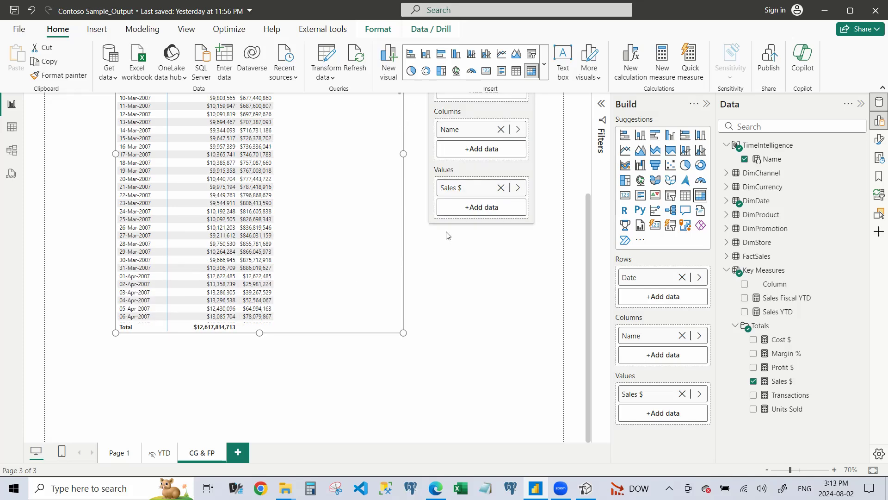
scroll(421, 223, up, 3)
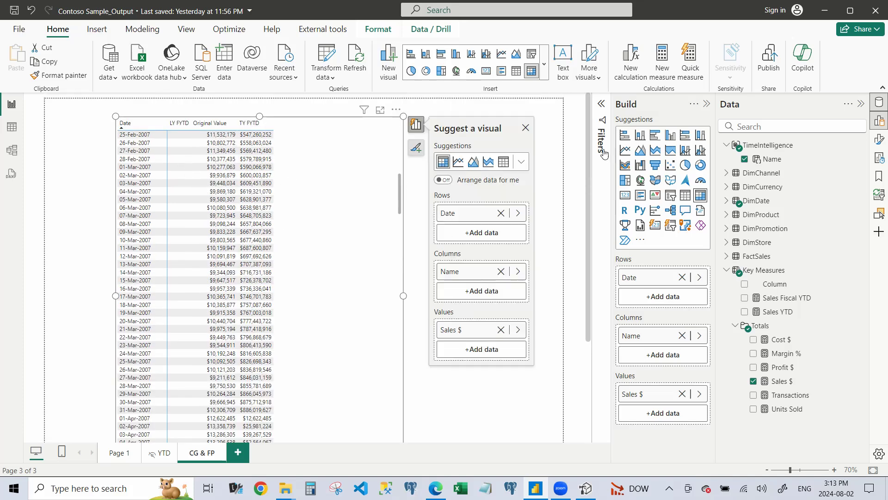
Step: Filter the matrix visual by the DimDate FiscalYear field to FY09
click(706, 104)
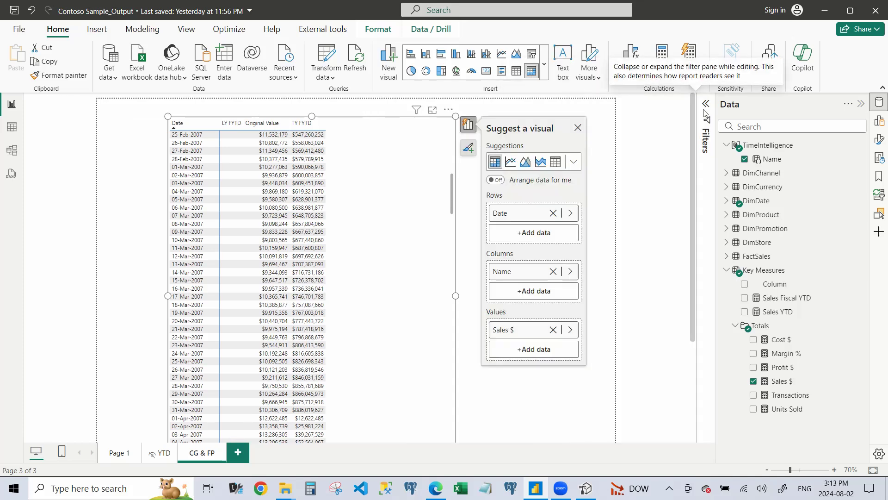
click(705, 107)
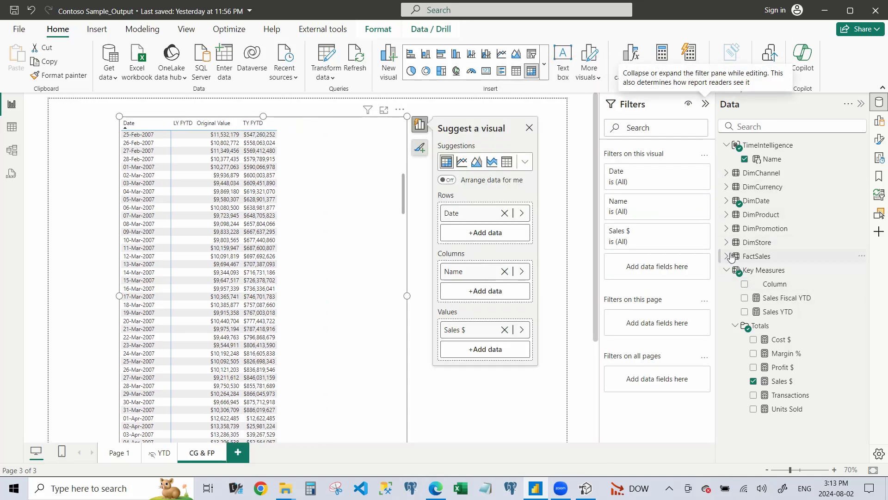
click(730, 203)
scroll(786, 324, down, 7)
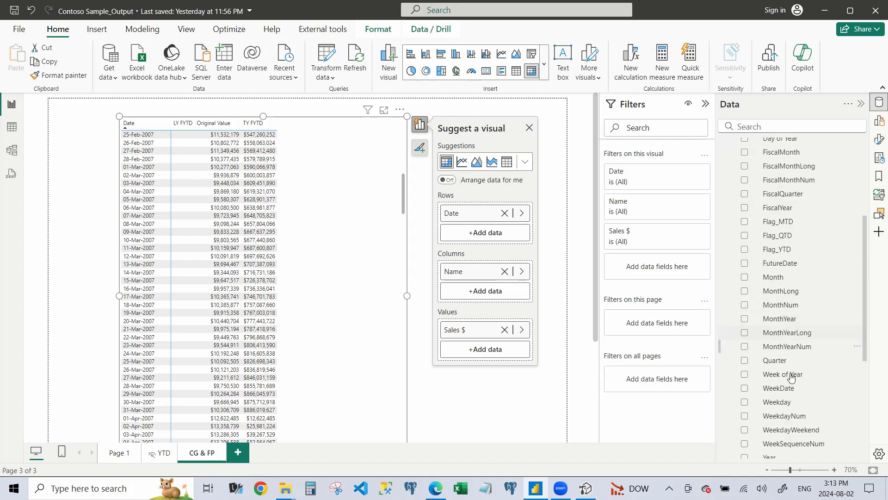
scroll(790, 377, down, 5)
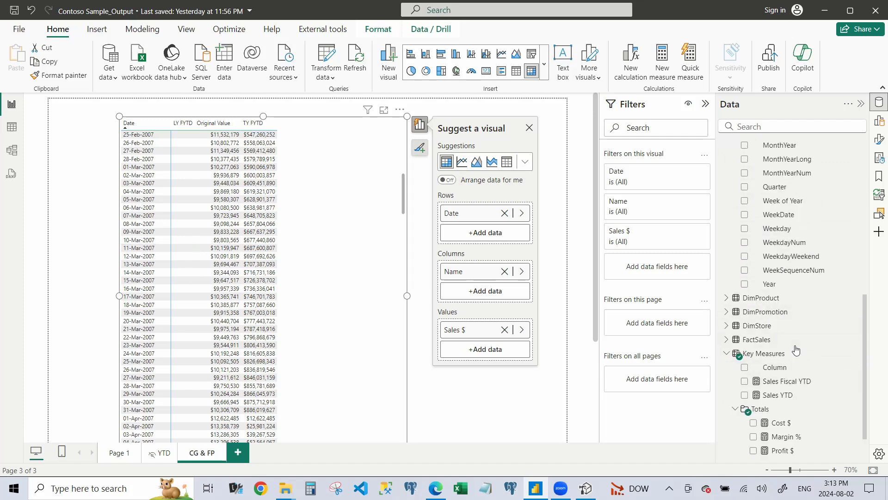
scroll(782, 240, up, 4)
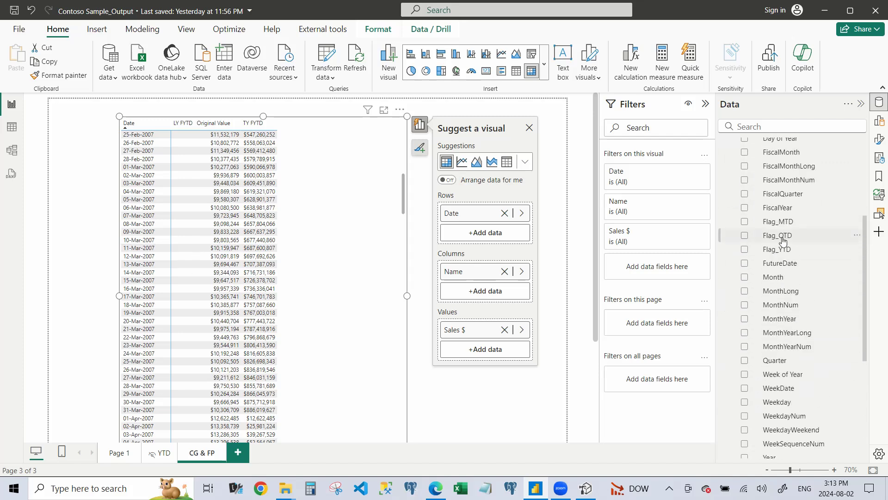
drag(782, 209, 656, 275)
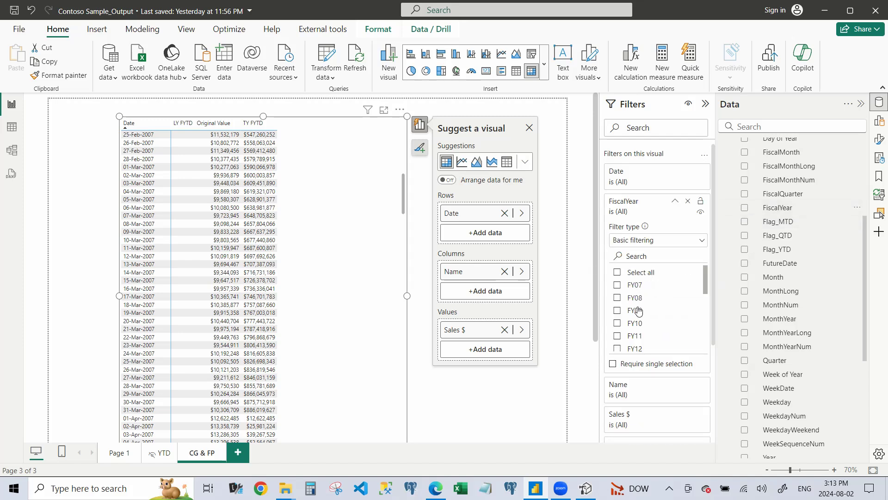
click(639, 311)
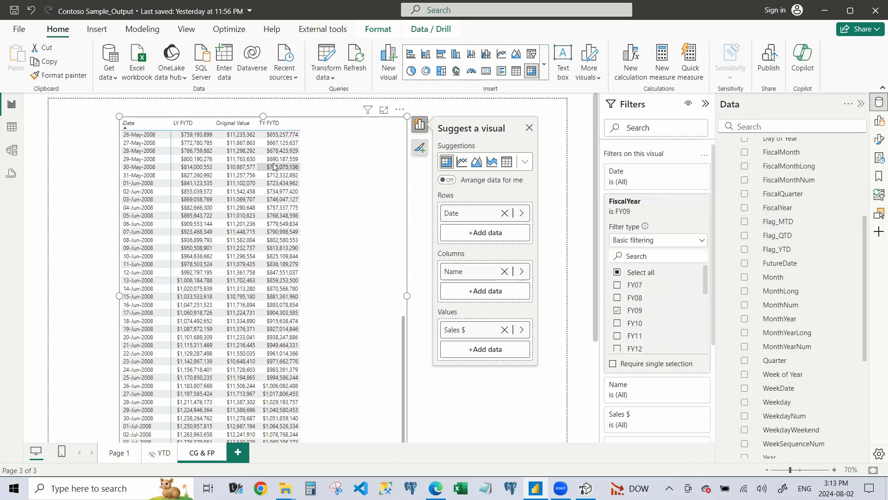
click(562, 172)
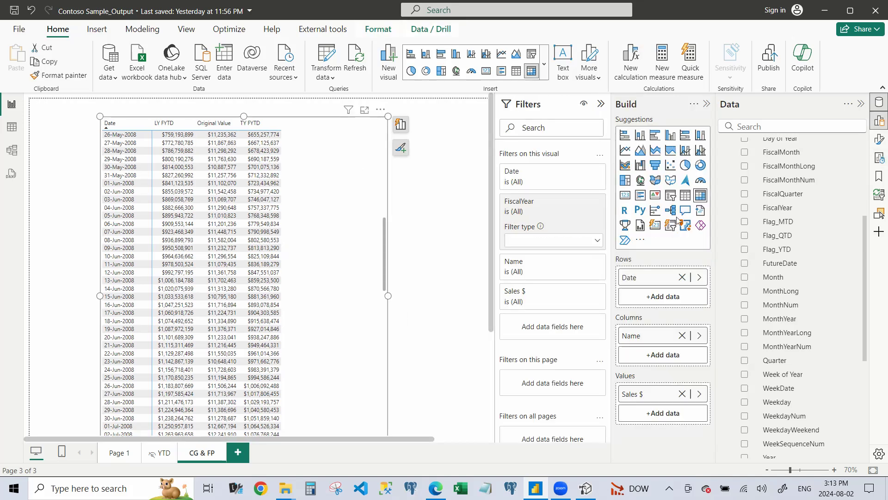
click(527, 203)
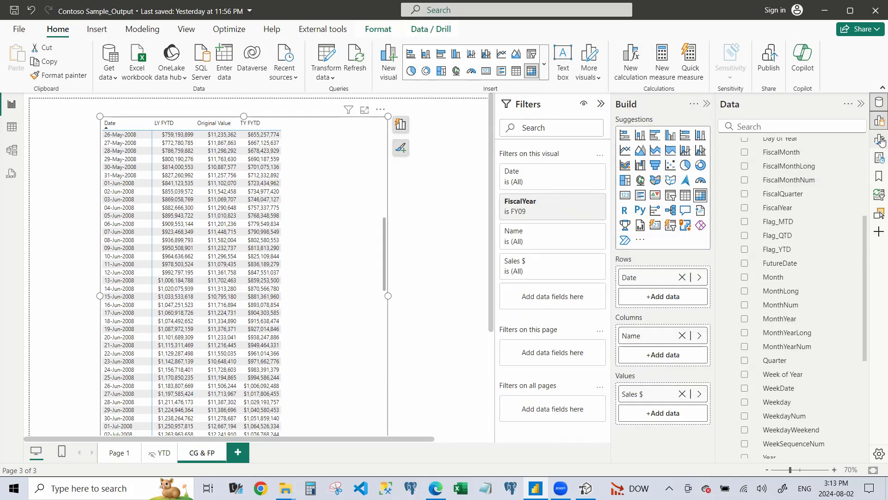
Step: Set the matrix's style preset to Minimal and collapse the filter area
click(880, 140)
click(527, 222)
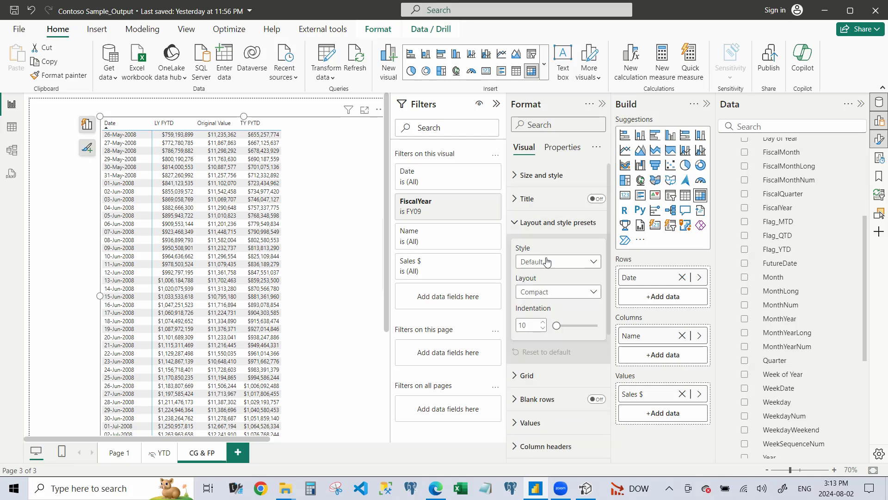
click(548, 262)
click(372, 194)
click(496, 104)
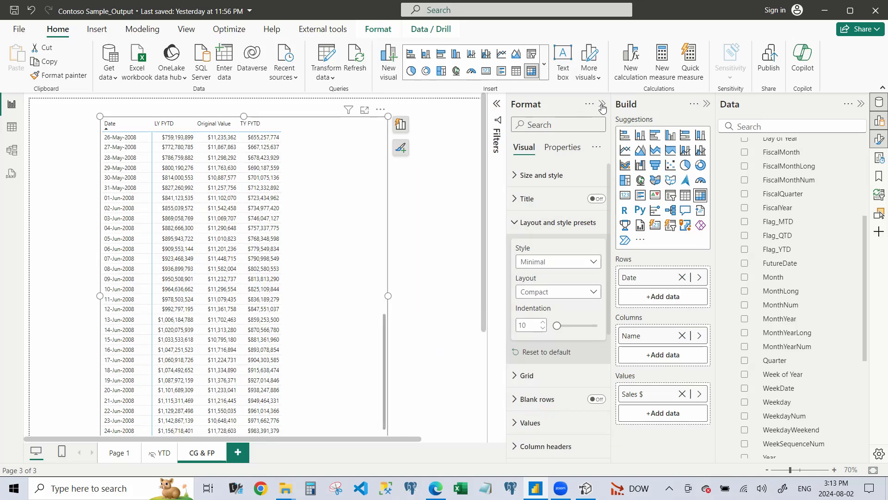
Step: Close the formatting options, switch to Tabular Editor and set the Original Value calculation item's ordinal to 0
click(584, 104)
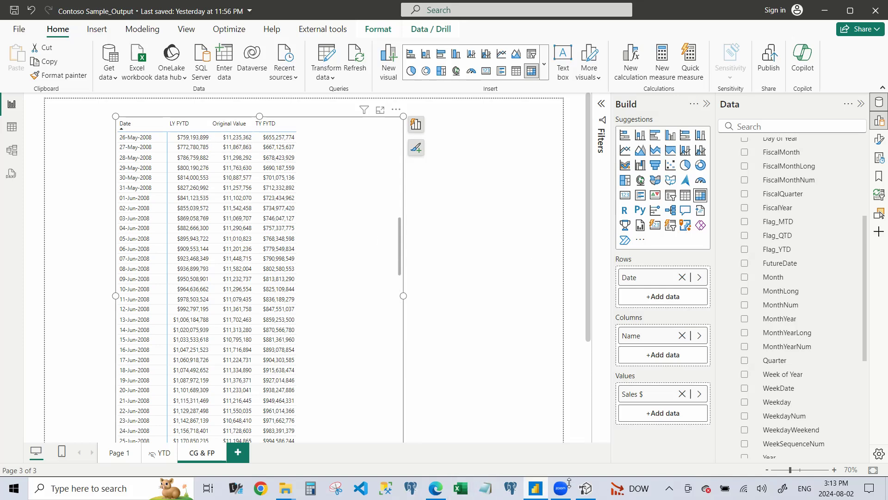
click(596, 451)
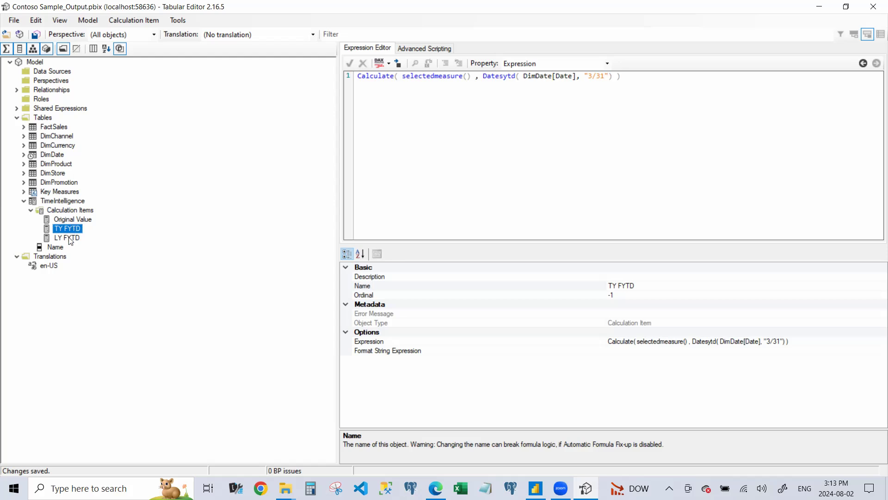
click(79, 220)
click(619, 298)
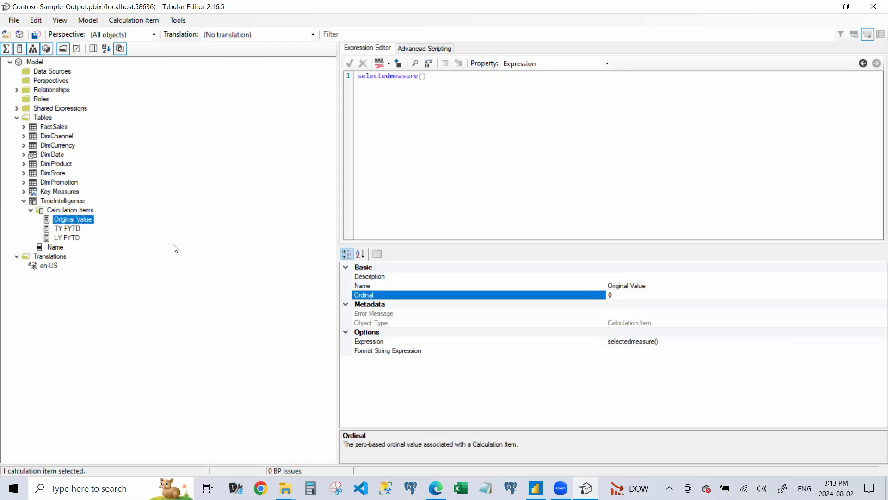
Step: Order the calculation items as Original Value, TY FYTD and LY FYTD with ordinals 0, 1 and 2, and save the model
click(78, 236)
click(71, 218)
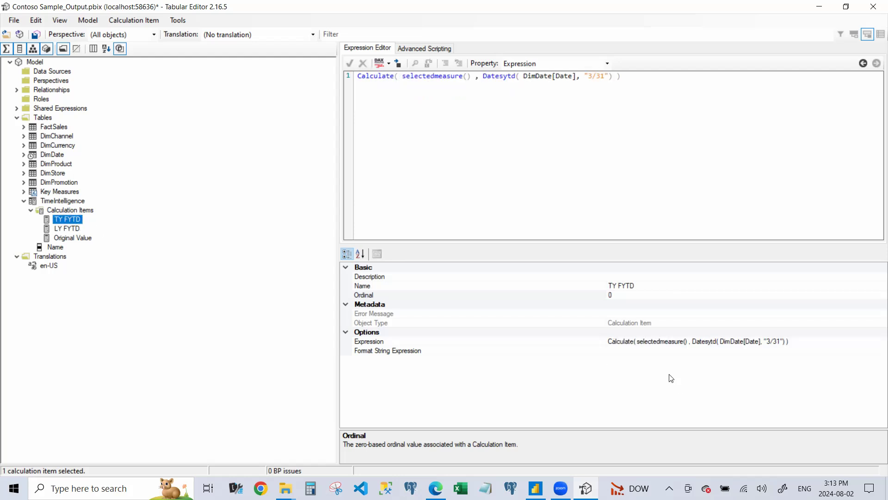
click(619, 293)
text(1)
key(Escape)
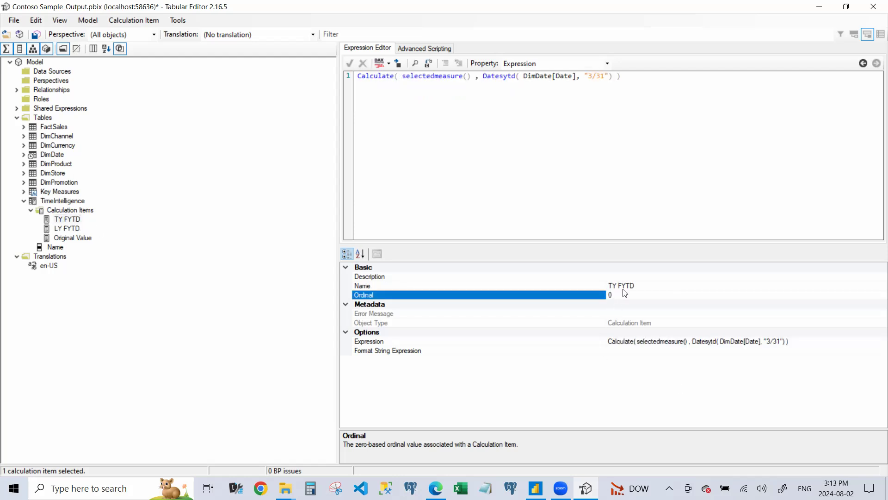
click(69, 229)
click(629, 294)
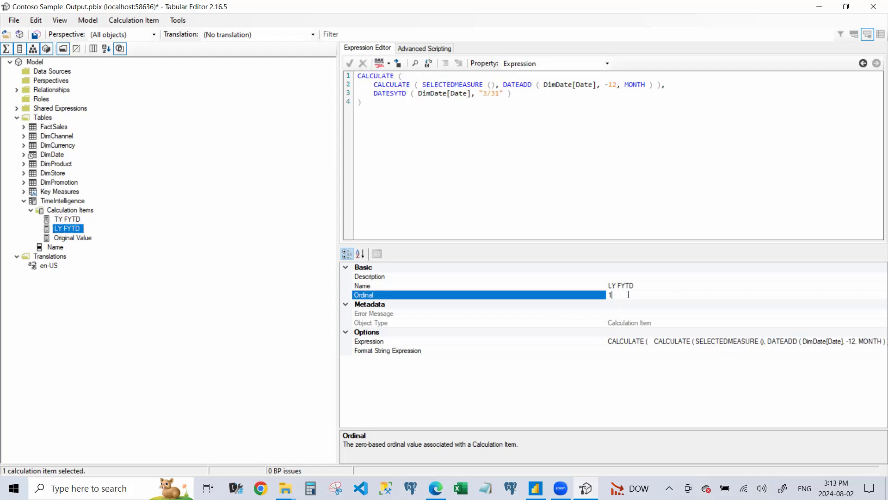
text(1)
drag(76, 238, 78, 220)
click(69, 228)
click(71, 237)
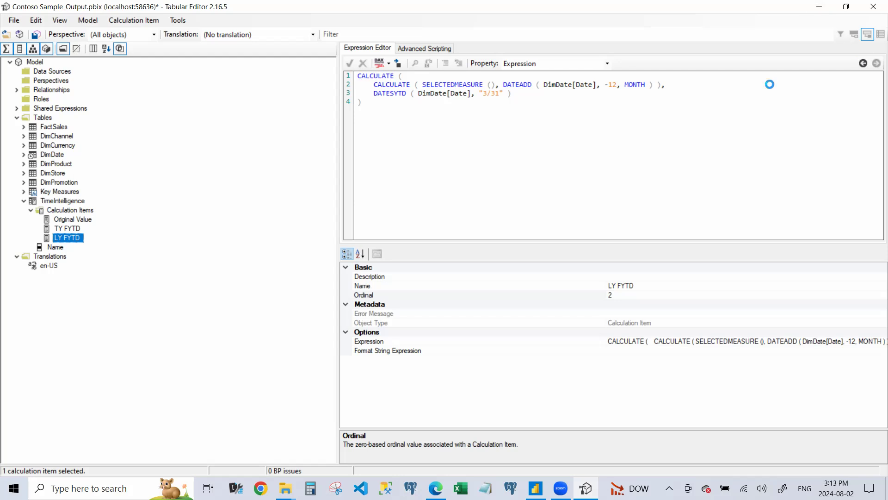
Step: Return to Power BI Desktop and refresh the calculation groups
click(819, 7)
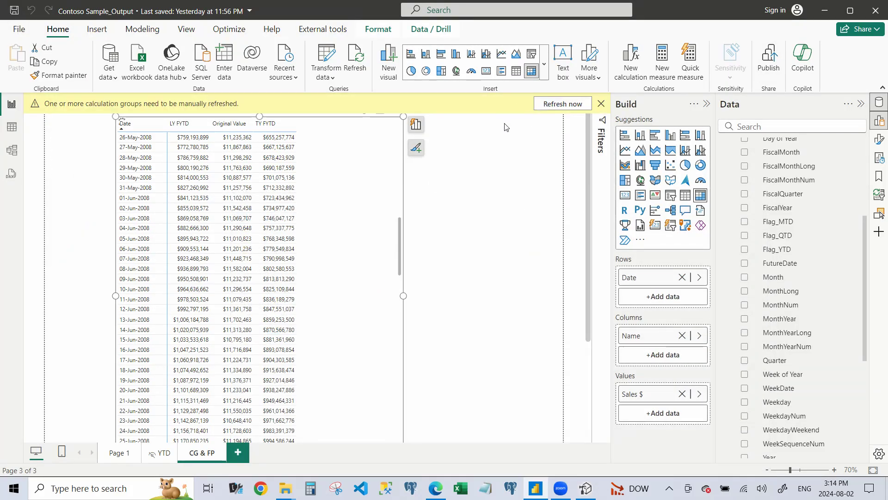
click(547, 105)
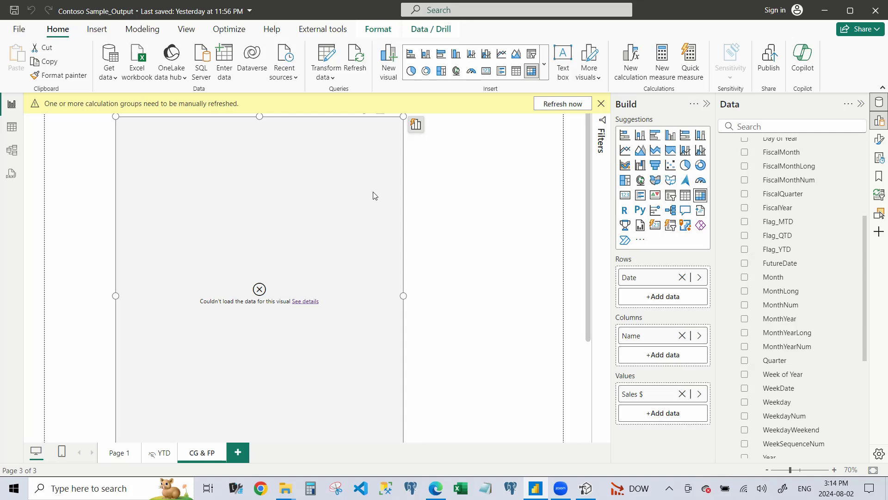
click(549, 106)
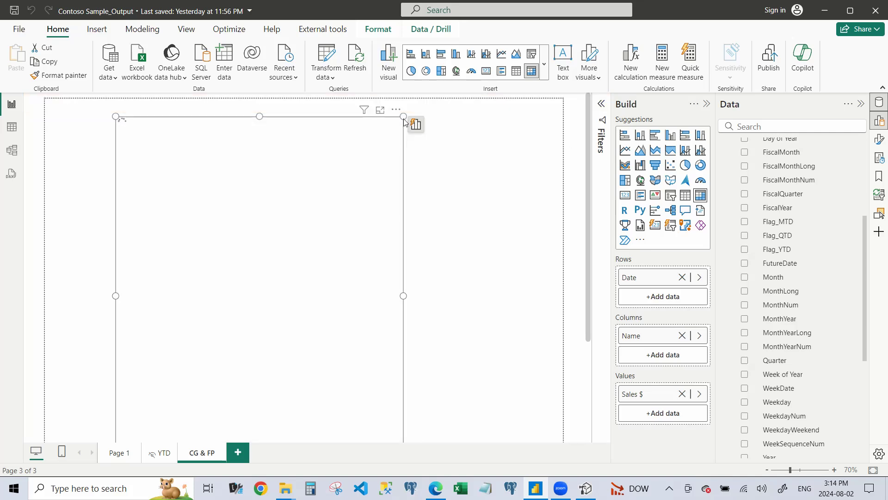
Step: Widen the matrix slightly and move it down the page to leave free space above, collapsing the DimDate field list
drag(404, 116, 422, 146)
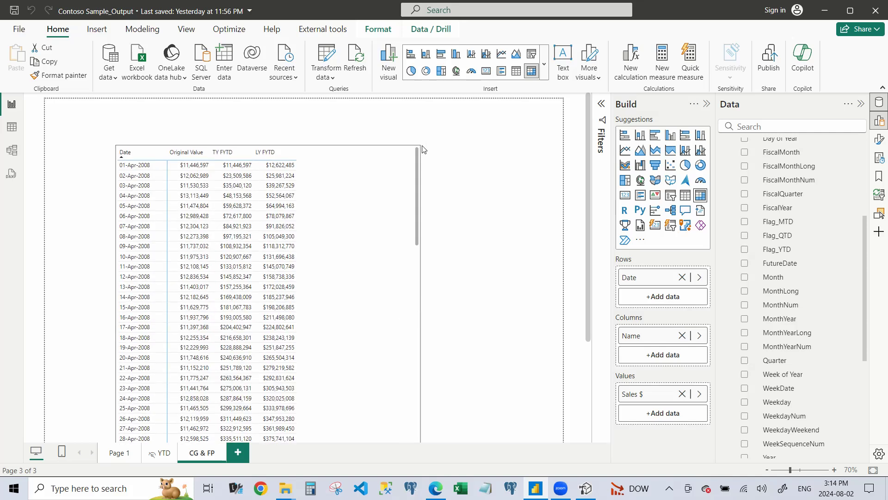
scroll(828, 287, up, 10)
click(725, 200)
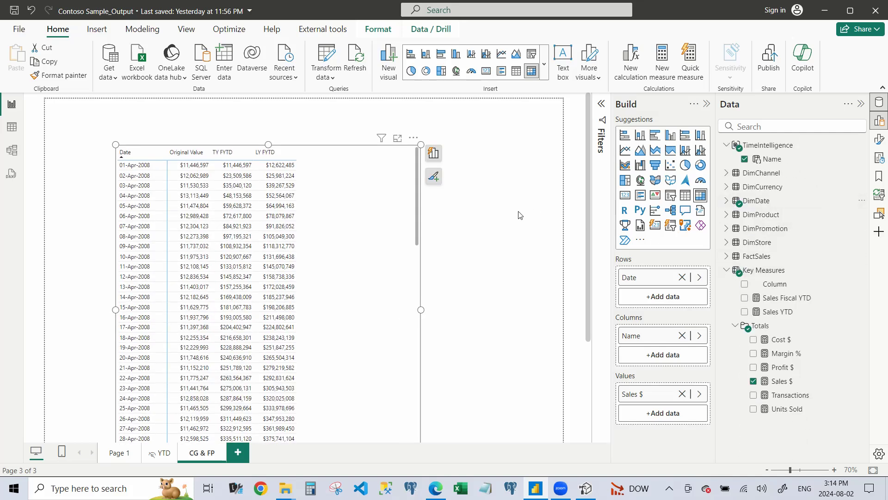
click(497, 232)
click(356, 234)
drag(357, 232, 365, 255)
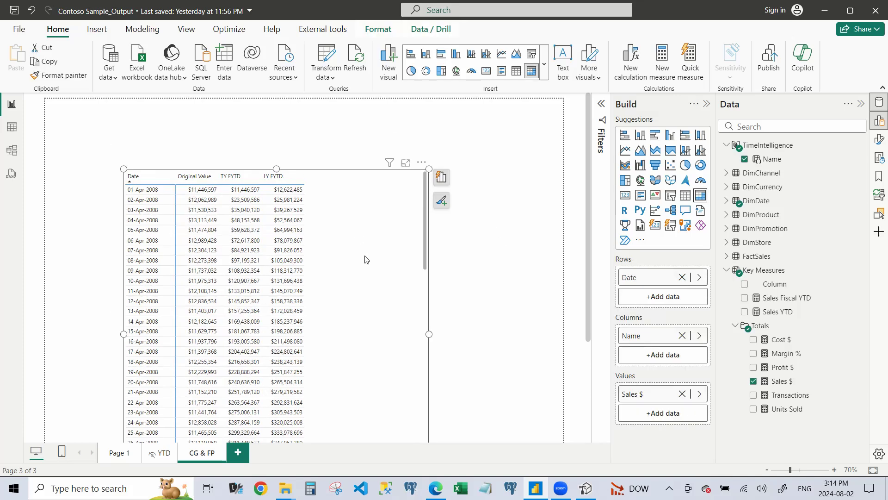
Step: Start a new field parameter and name it Metric
click(142, 28)
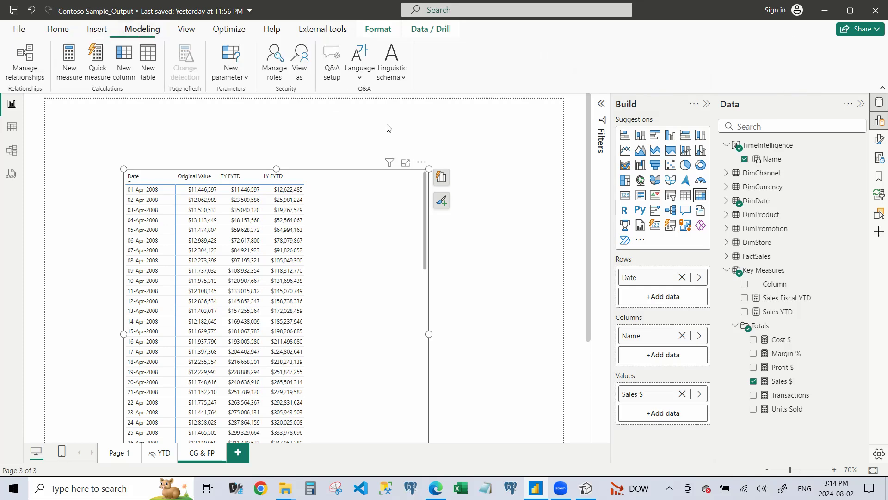
click(241, 79)
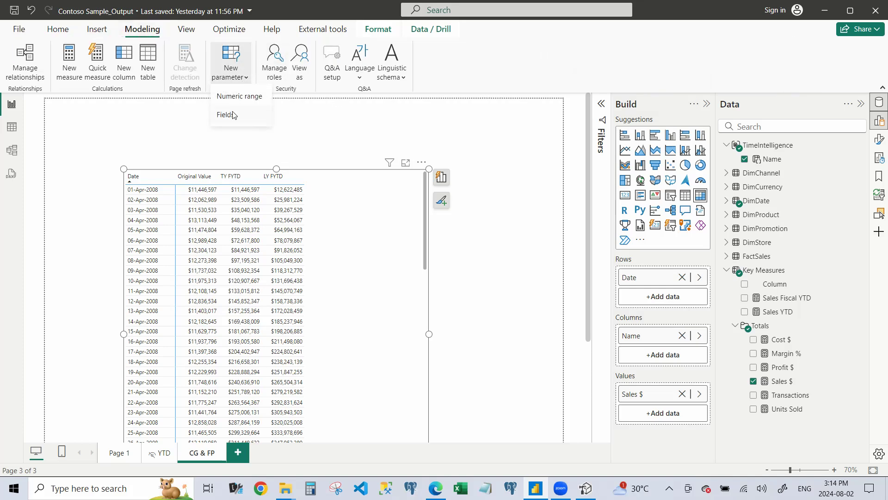
click(233, 115)
click(312, 175)
double_click(313, 175)
text(Metric)
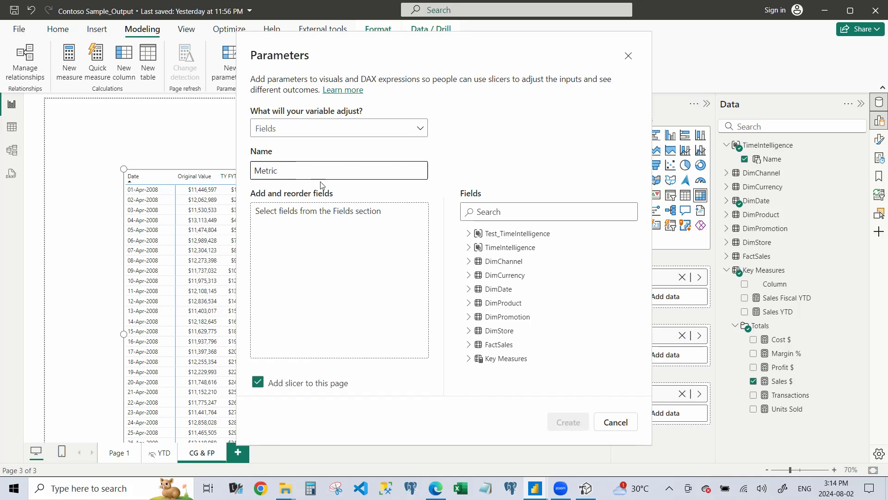
Step: Add the Sales $, Cost $ and Profit $ measures from Key Measures to the parameter and create it with a slicer
click(469, 359)
scroll(555, 363, down, 1)
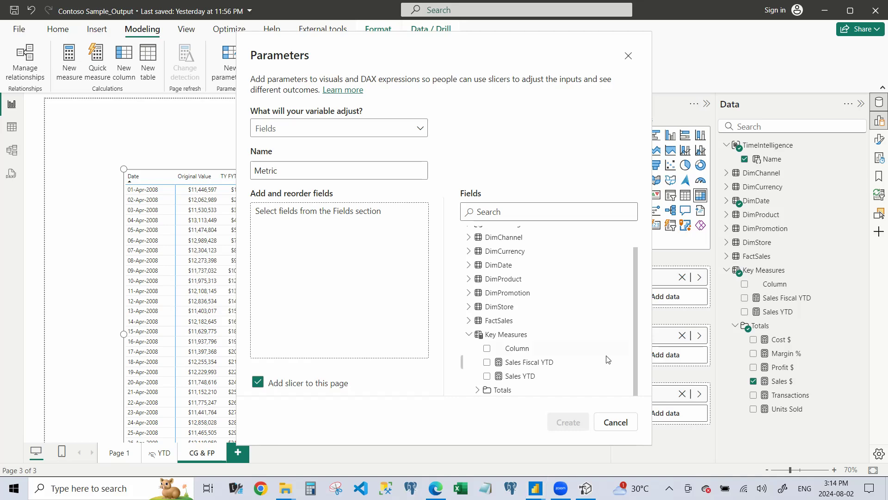
click(478, 390)
scroll(508, 361, down, 3)
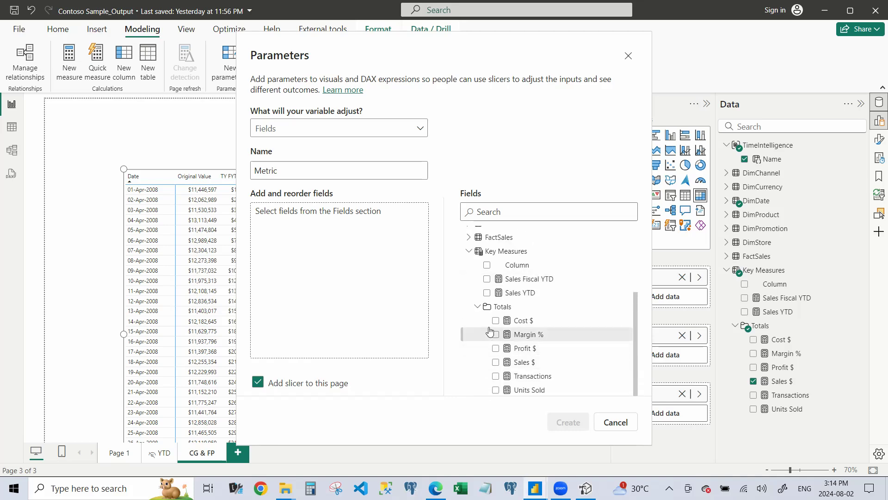
click(496, 362)
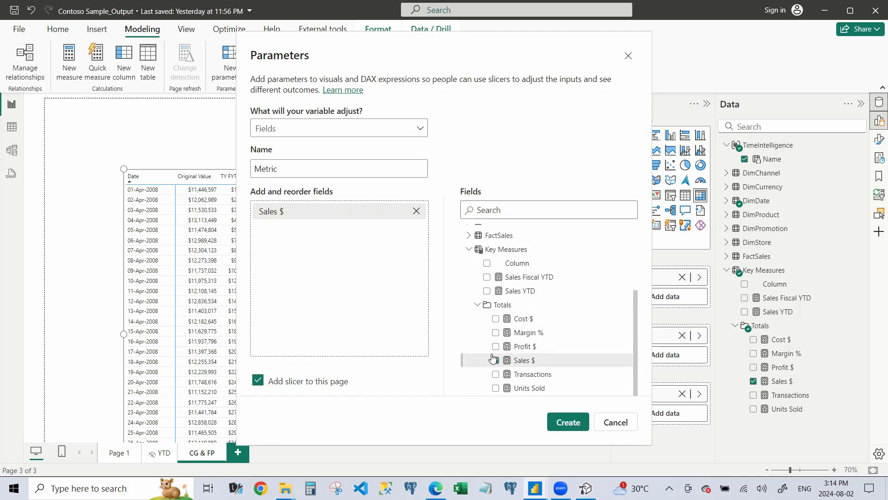
click(496, 319)
click(504, 347)
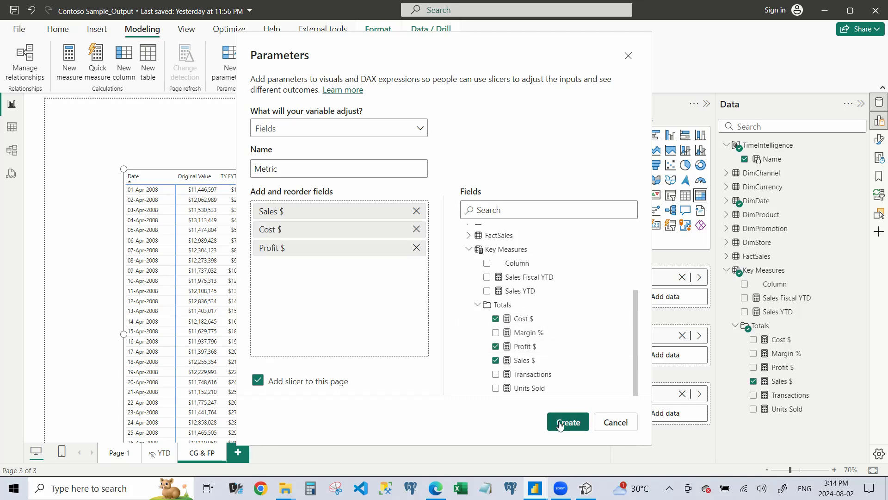
click(569, 422)
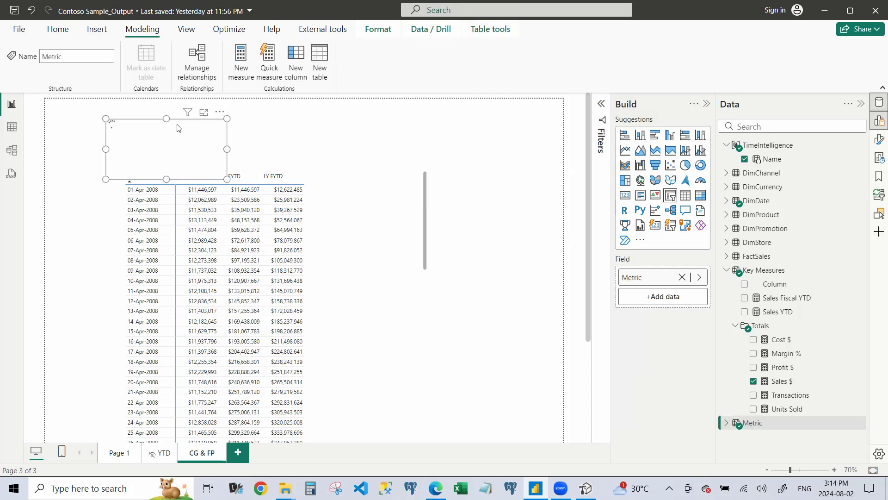
Step: Place the Metric slicer above the matrix, set it to Tile style with single select, and fit its three tiles in one row
click(180, 125)
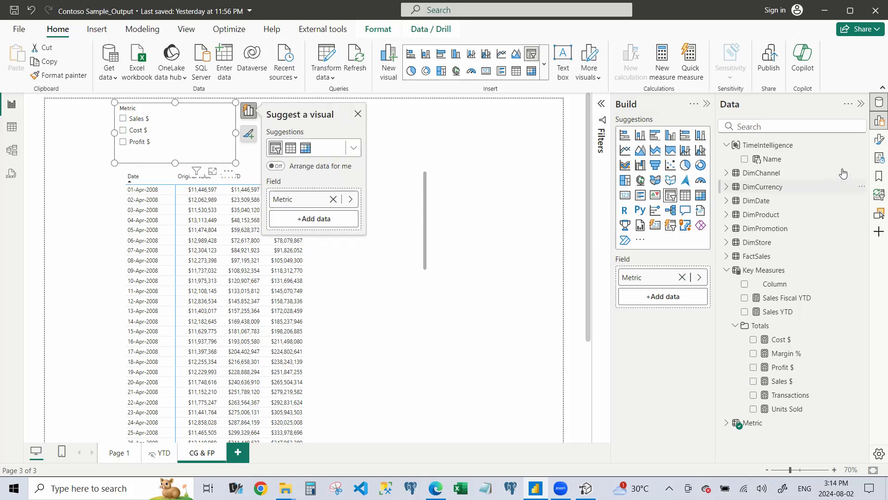
click(879, 139)
click(542, 222)
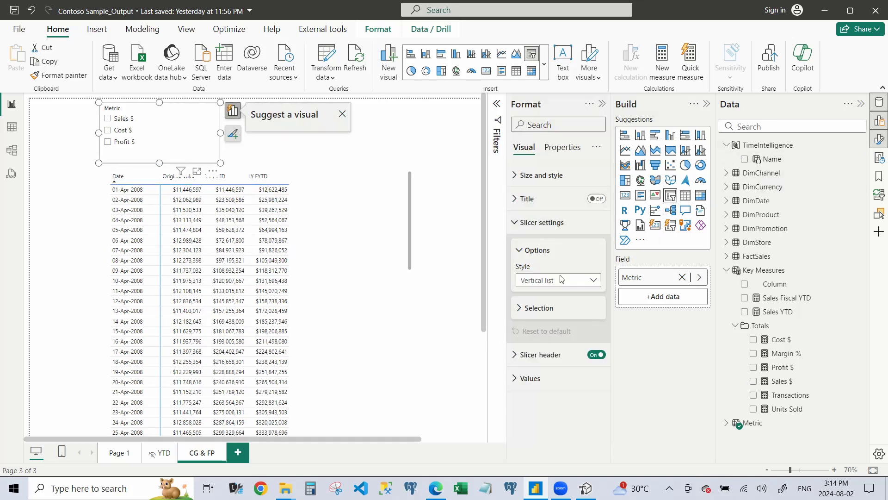
click(558, 280)
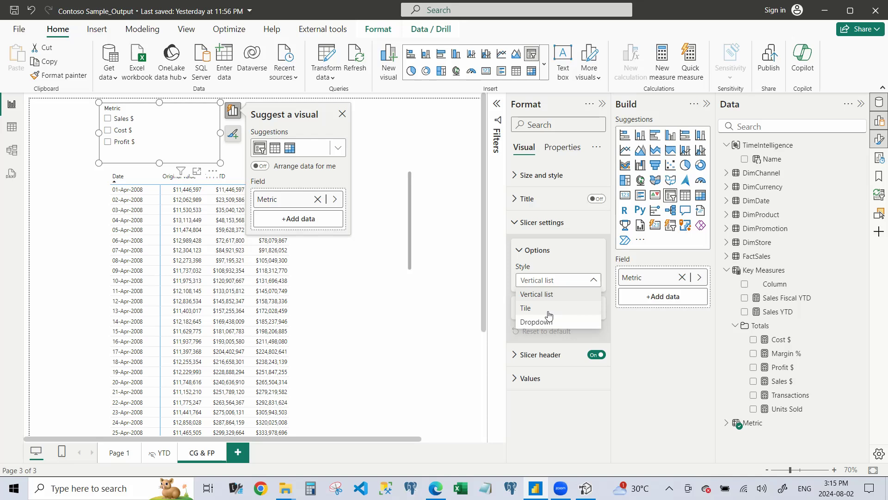
click(549, 314)
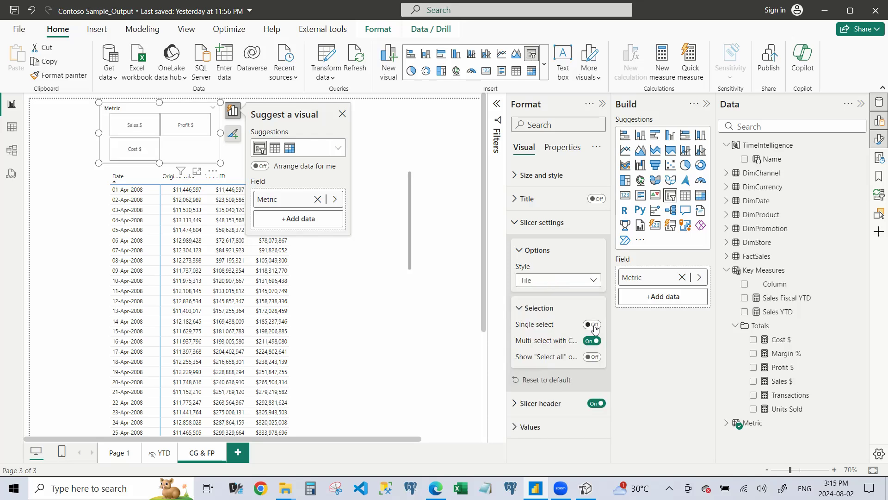
drag(220, 163, 258, 144)
click(272, 148)
click(261, 144)
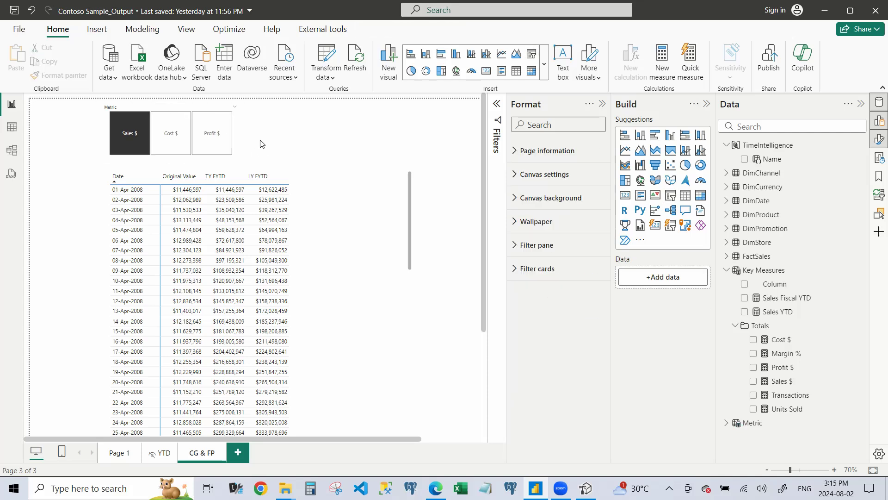
Step: Replace Sales $ with the Metric parameter in the matrix values
click(284, 230)
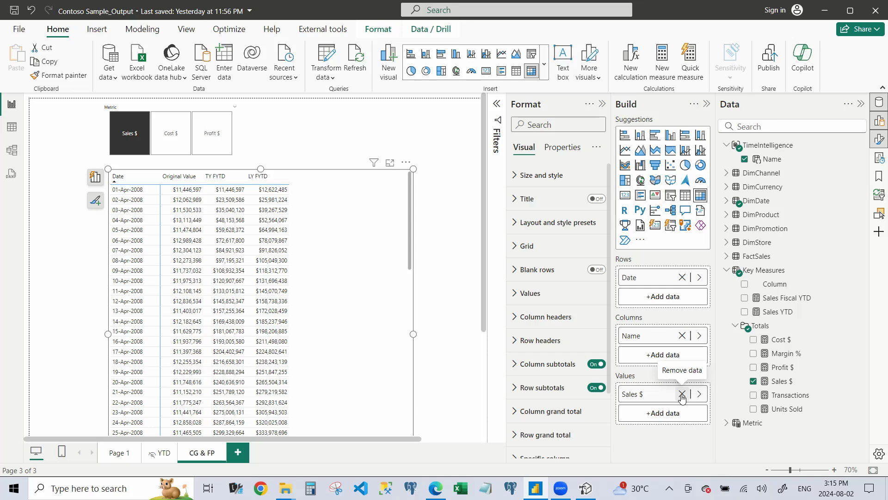
click(682, 394)
click(727, 422)
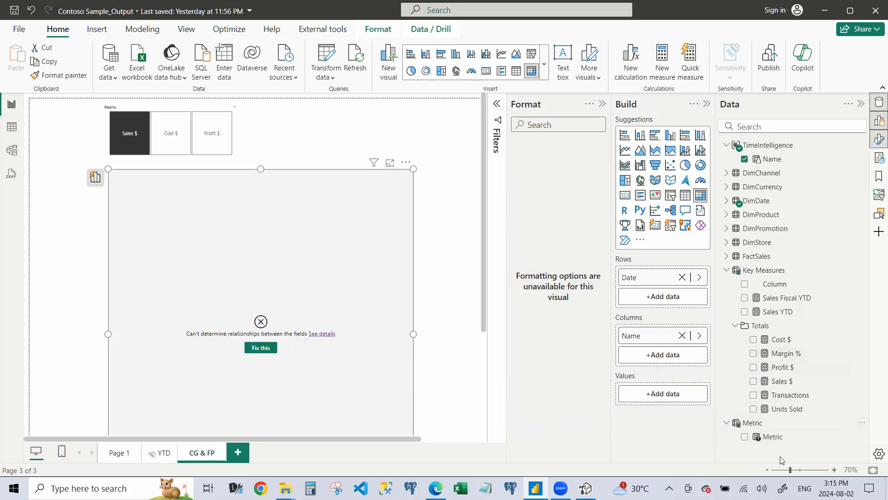
click(745, 437)
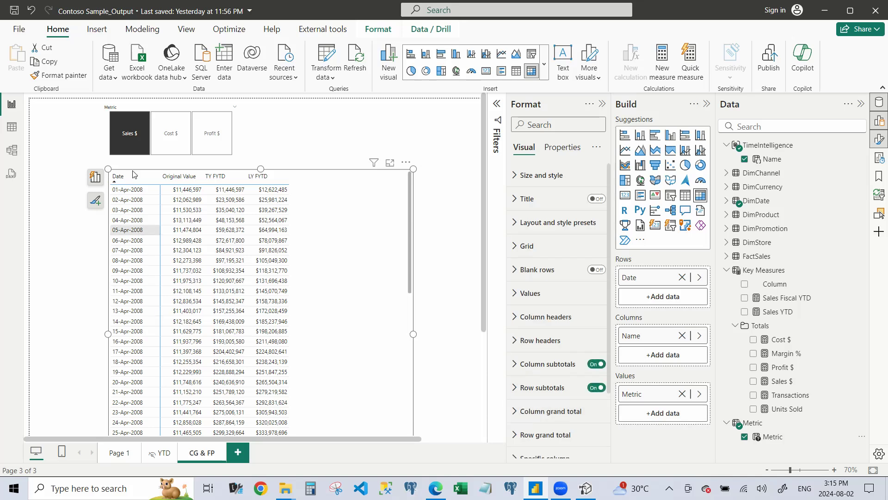
Step: Test the slicer by switching the matrix to Cost $, Profit $ and back to Sales $, examining the rows and totals each time
scroll(296, 162, down, 2)
scroll(296, 165, up, 2)
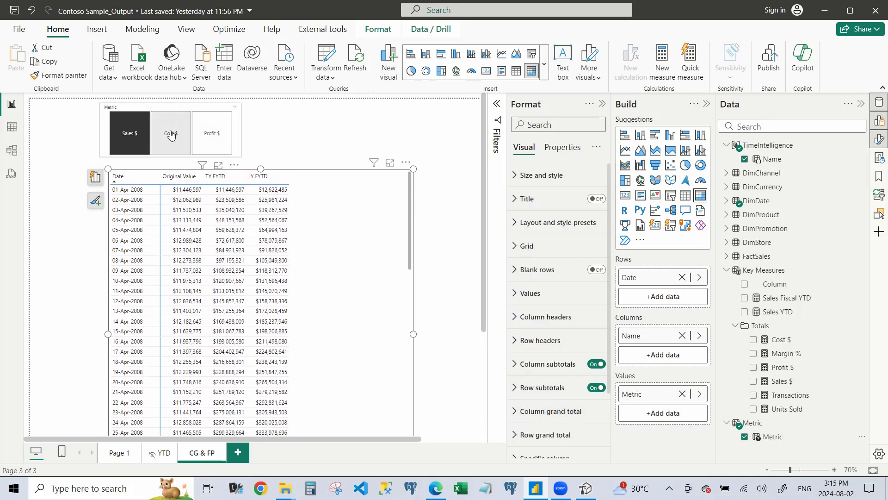
click(212, 141)
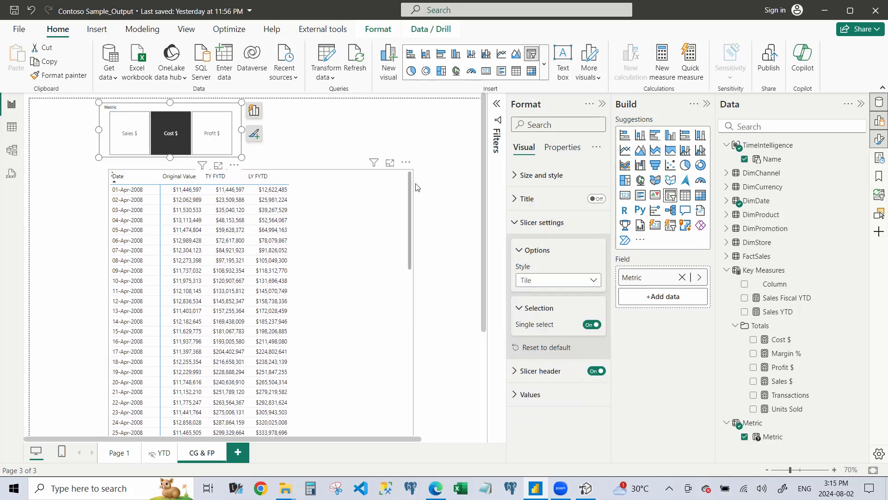
scroll(439, 256, down, 3)
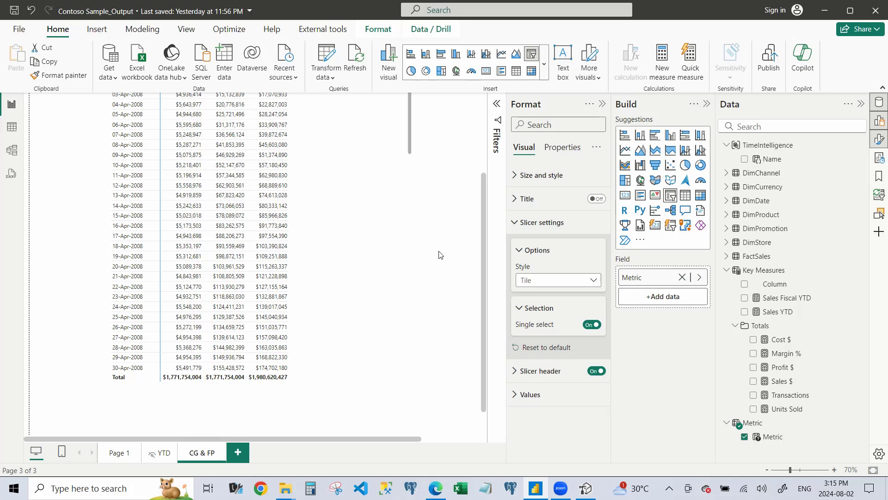
scroll(440, 255, down, 1)
scroll(440, 256, down, 1)
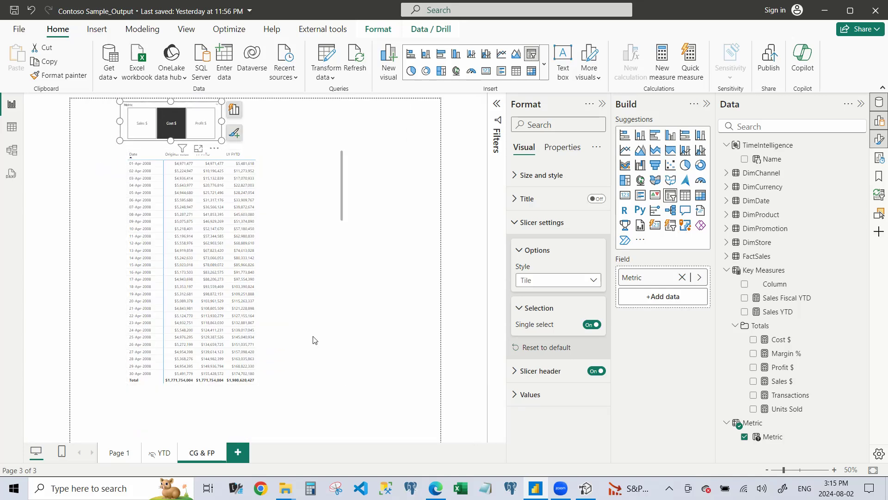
click(205, 134)
click(205, 134)
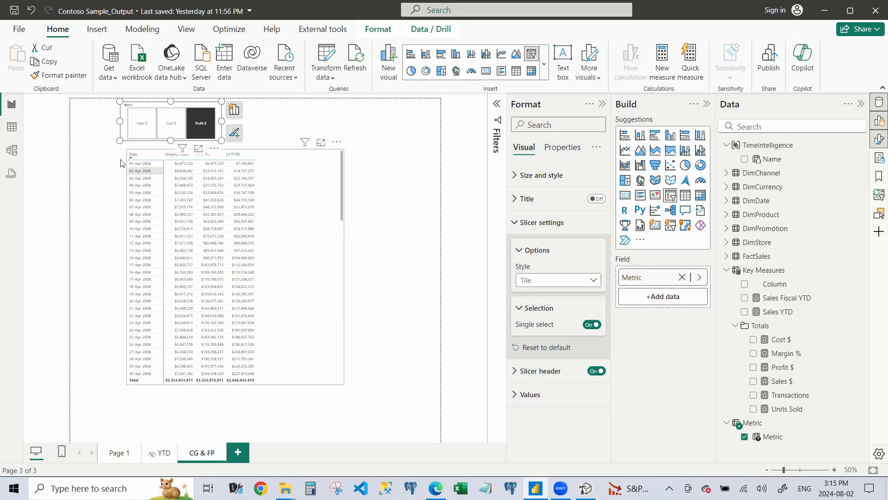
click(142, 134)
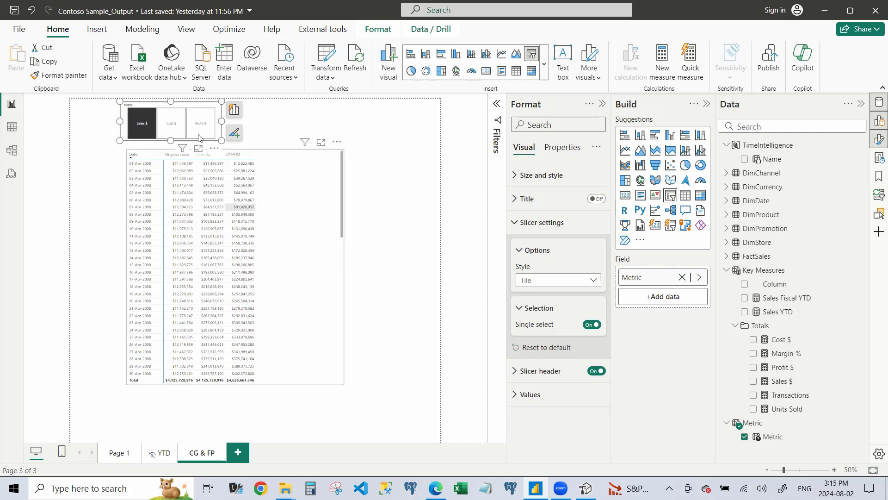
Step: Move the matrix slightly down below the slicer and widen it
click(322, 240)
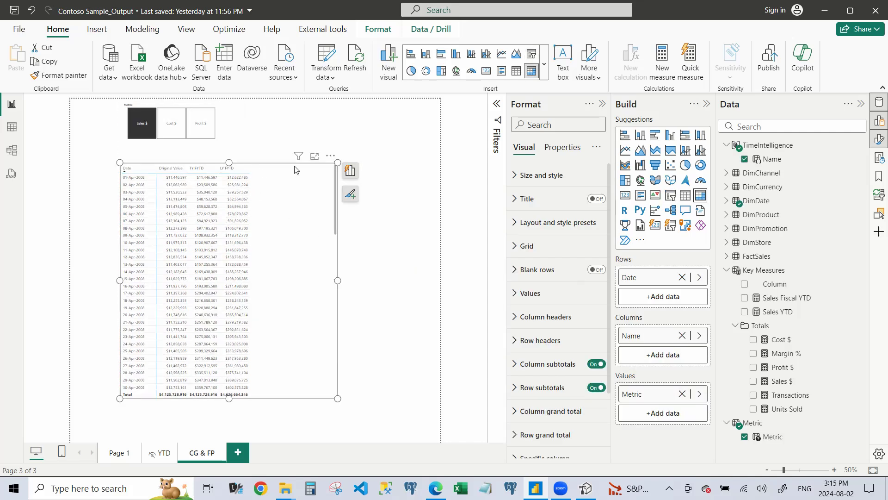
drag(342, 164, 383, 165)
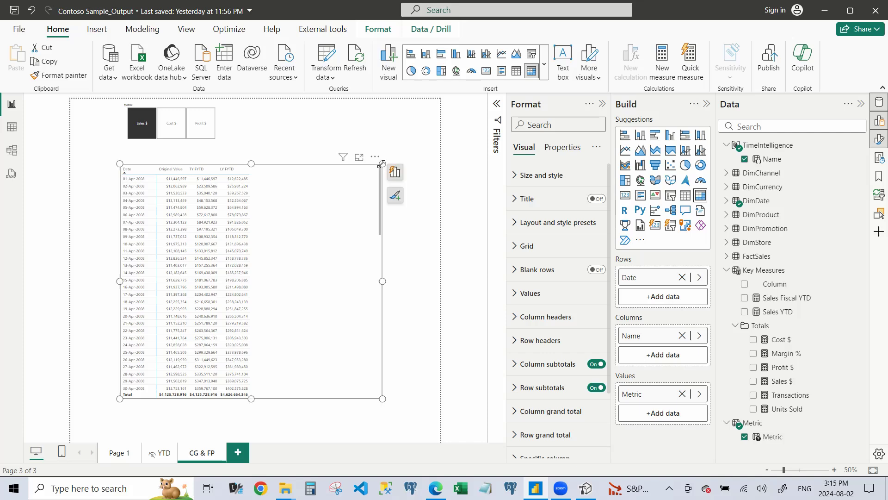